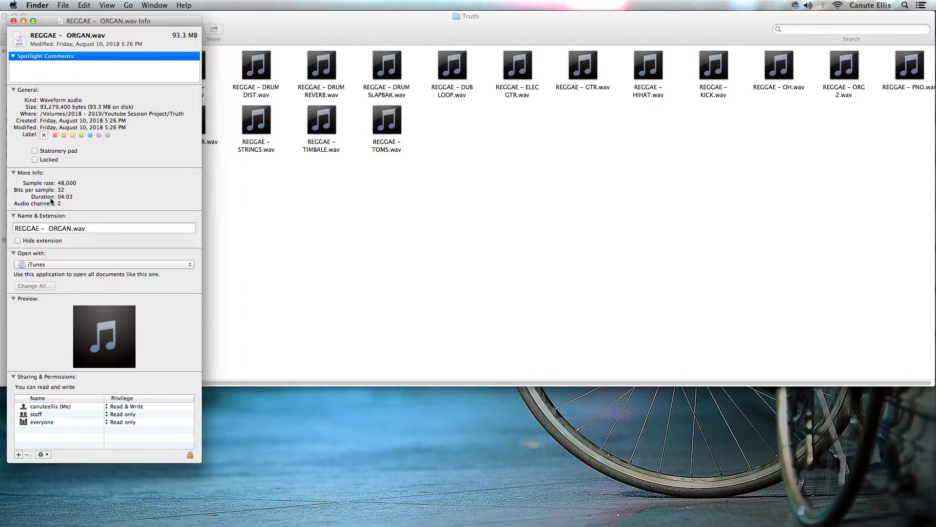
# - Review the sample rate, bit depth and duration of REGGAE - ORGAN.wav and close its info window
pyautogui.moveTo(59, 197); pyautogui.dragTo(74, 197)
pyautogui.click(14, 21)
pyautogui.click(273, 256)
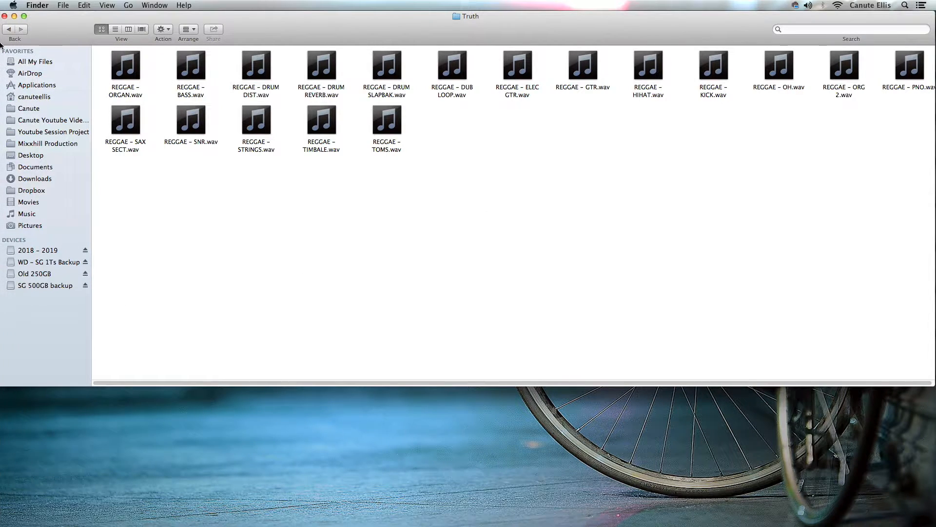
# - Switch to Pro Tools and set up a new blank session at 32 Bit Float and 48 kHz
pyautogui.click(27, 60)
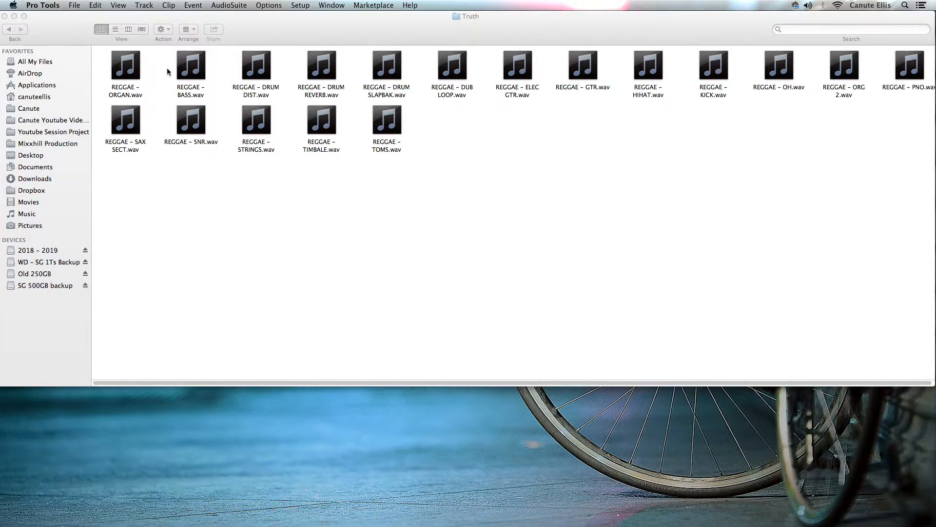
pyautogui.click(75, 6)
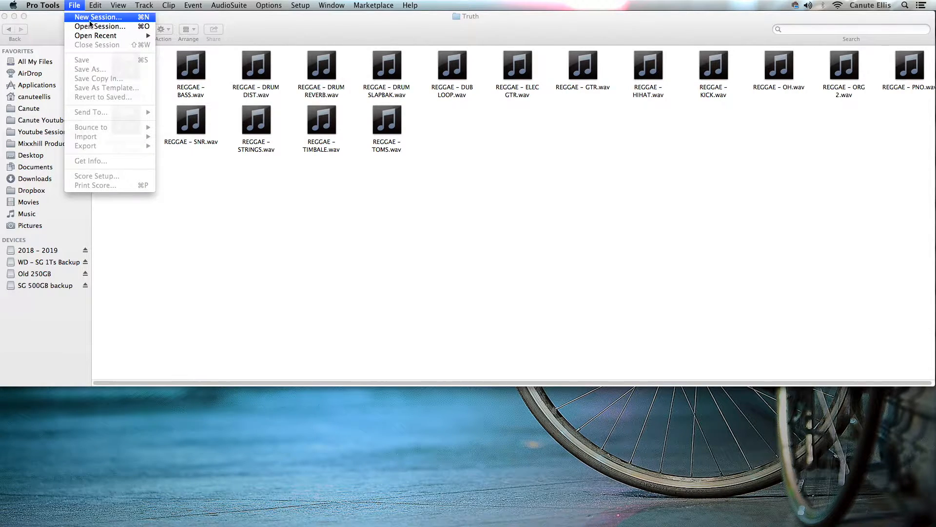
pyautogui.click(90, 20)
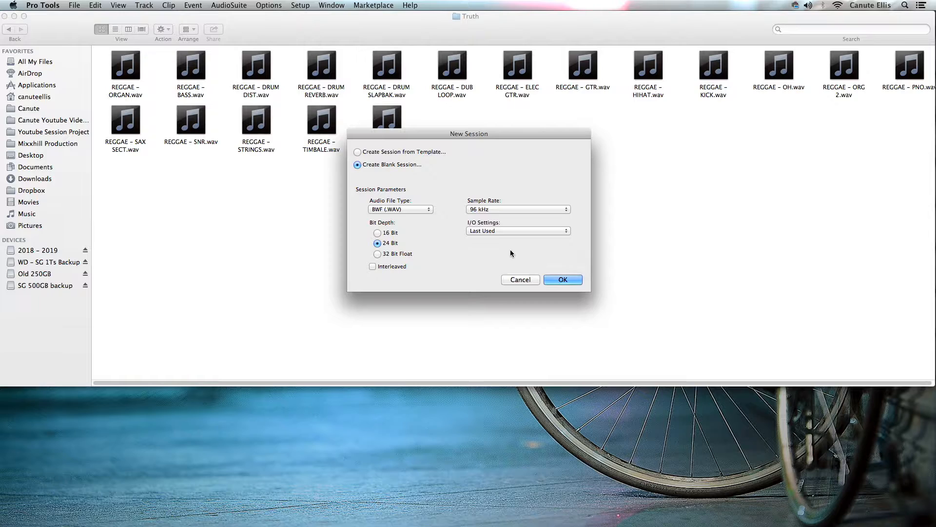
pyautogui.click(378, 254)
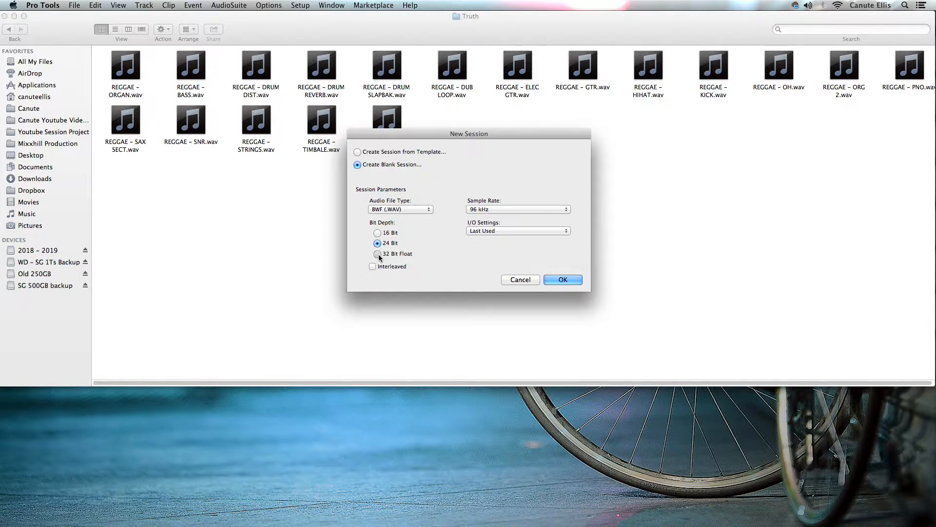
pyautogui.click(551, 211)
pyautogui.click(499, 194)
pyautogui.click(564, 280)
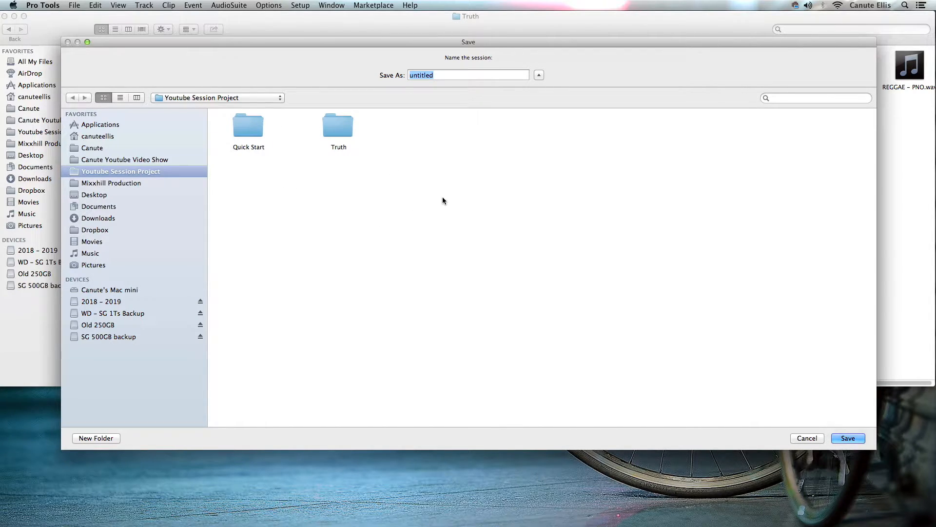
# - Save the new session as "Import -Truth YT" in the Youtube Session Project folder
pyautogui.write('Impo')
pyautogui.write('rt')
pyautogui.write(' -T')
pyautogui.write('ruth YT')
pyautogui.click(851, 439)
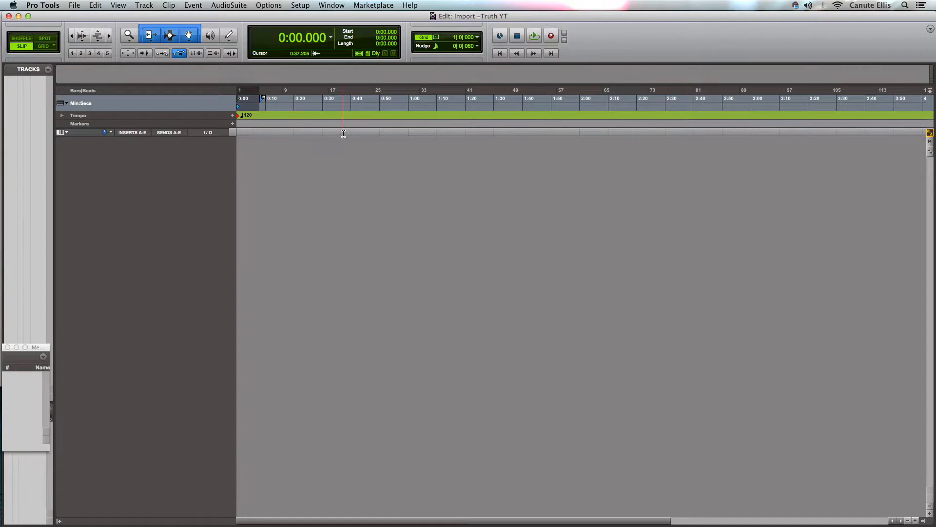
pyautogui.moveTo(162, 15); pyautogui.dragTo(159, 15)
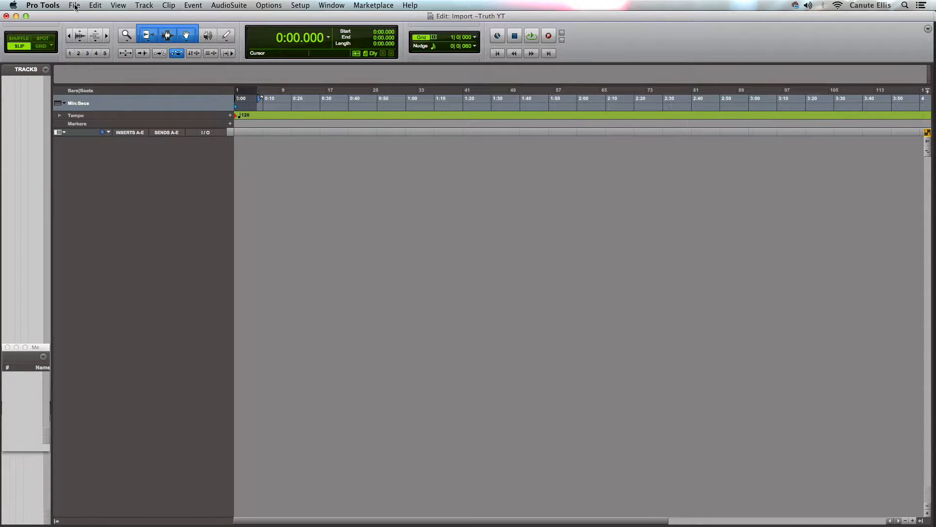
# - Start an audio import and browse to the Truth folder inside Youtube Session Project
pyautogui.click(75, 6)
pyautogui.moveTo(105, 138)
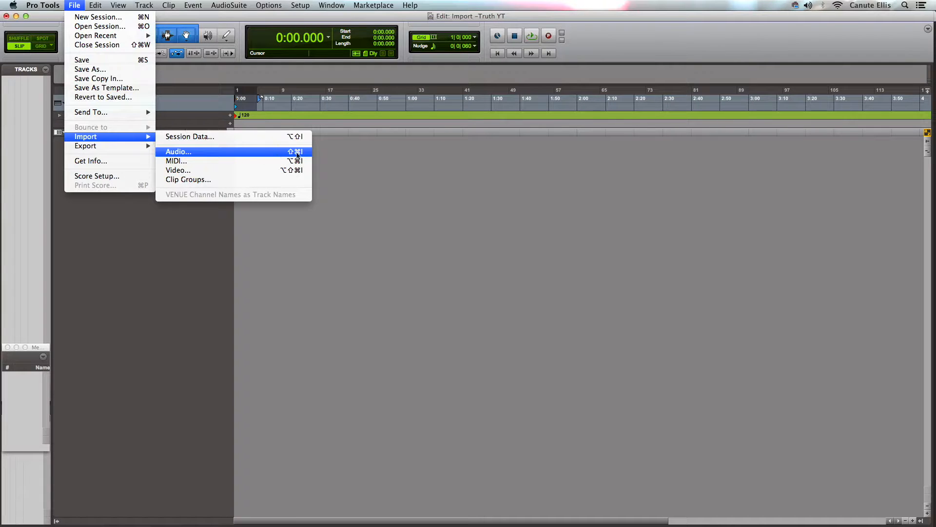
pyautogui.click(190, 152)
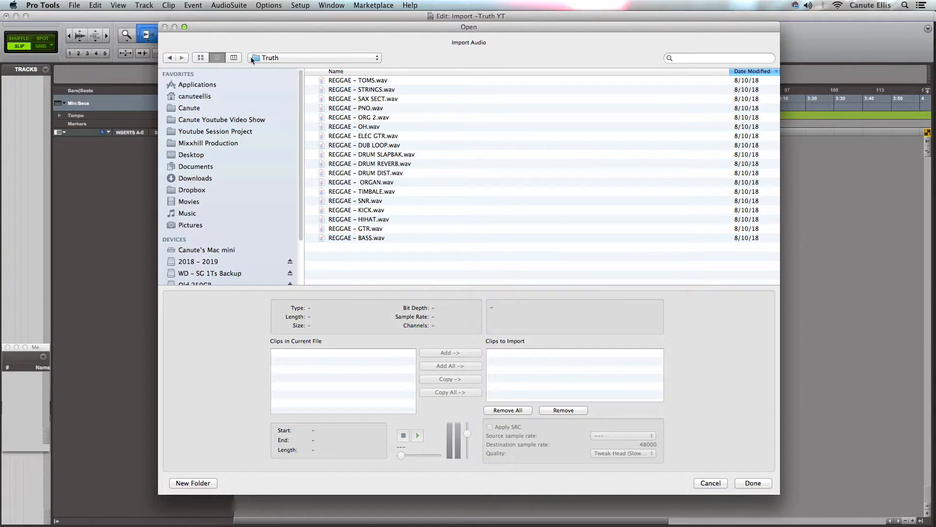
pyautogui.click(375, 58)
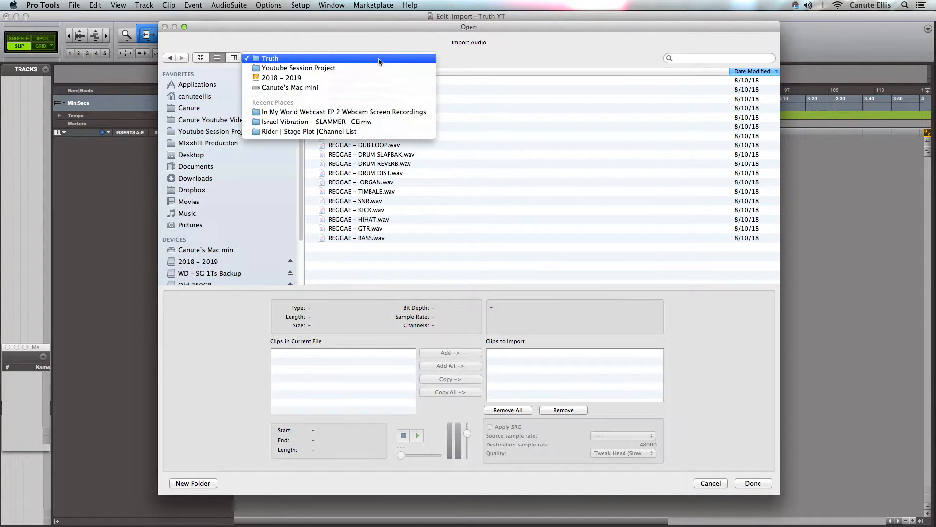
pyautogui.click(326, 69)
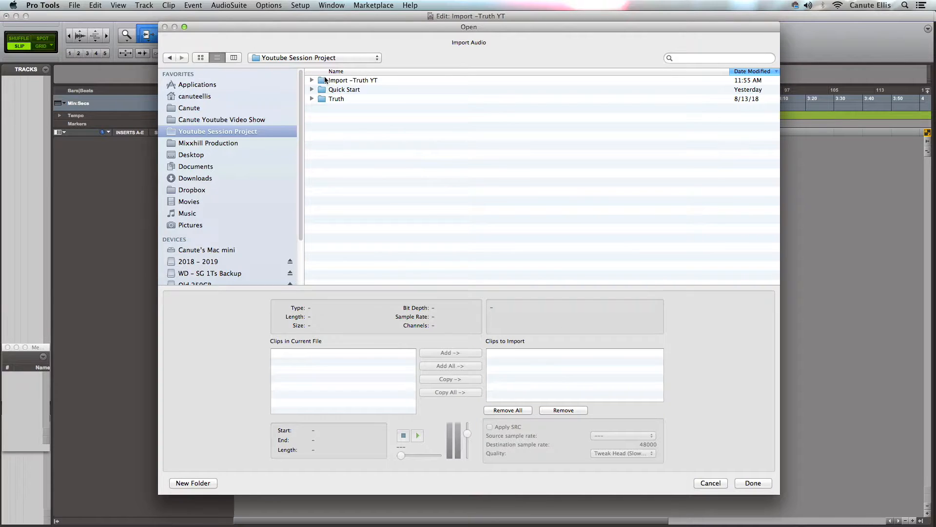
pyautogui.doubleClick(342, 100)
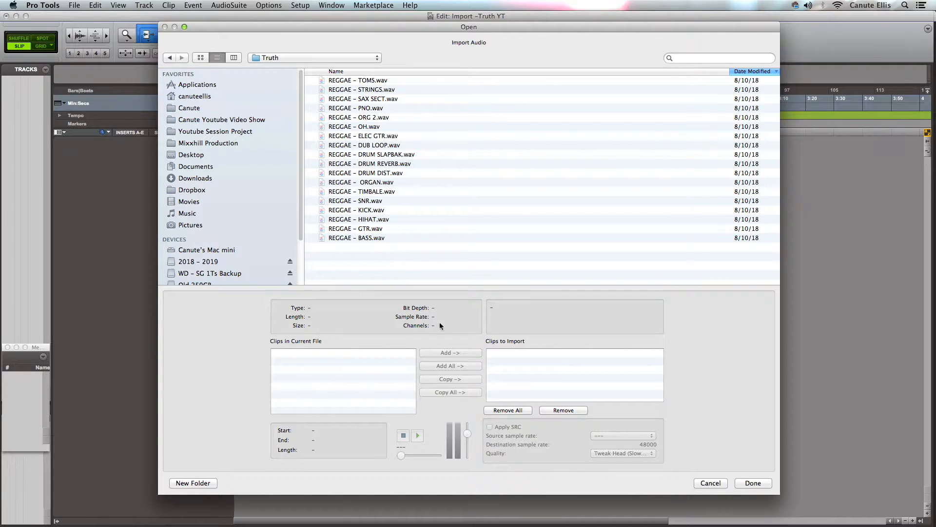
# - Preview REGGAE - ORGAN.wav from a point partway into the file and stop the playback
pyautogui.click(369, 184)
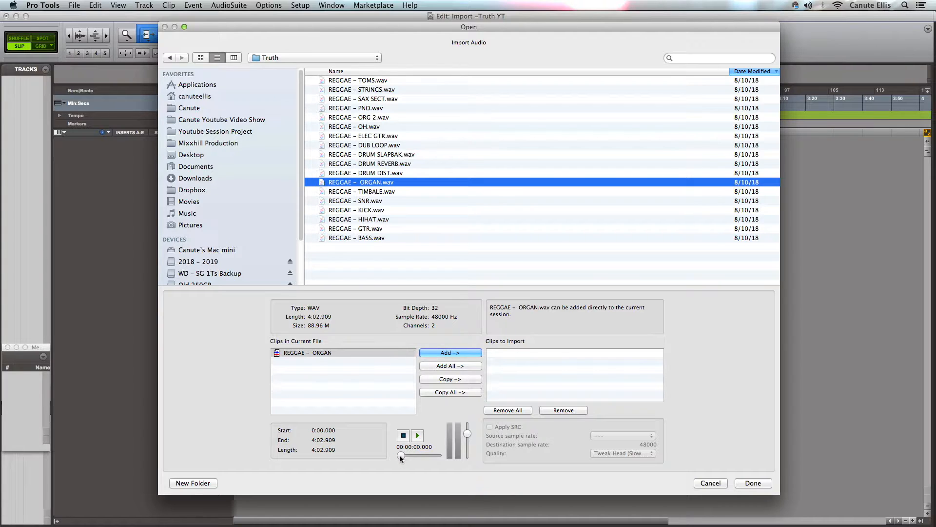
pyautogui.moveTo(402, 455); pyautogui.dragTo(411, 455)
pyautogui.click(417, 436)
pyautogui.click(404, 436)
# - Put a copy of the REGGAE - ORGAN clip in the import list and remove it again
pyautogui.click(470, 380)
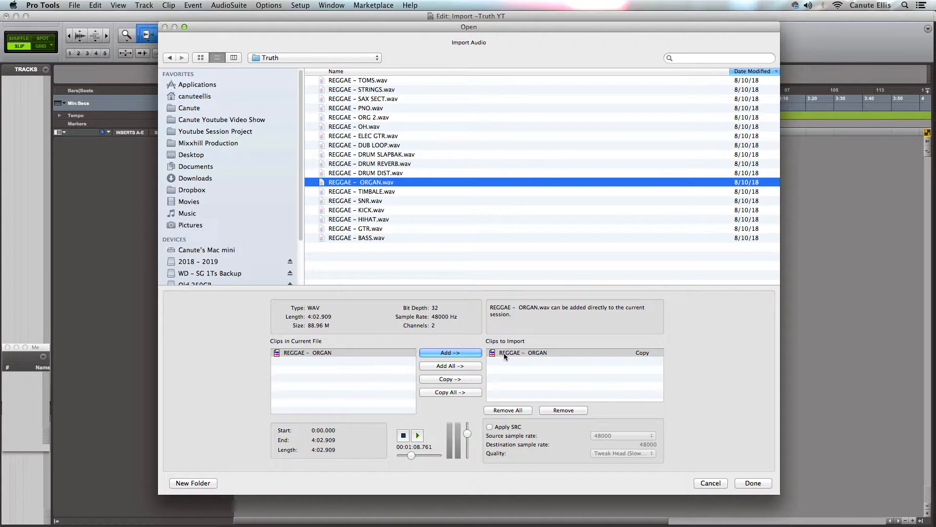
pyautogui.click(574, 412)
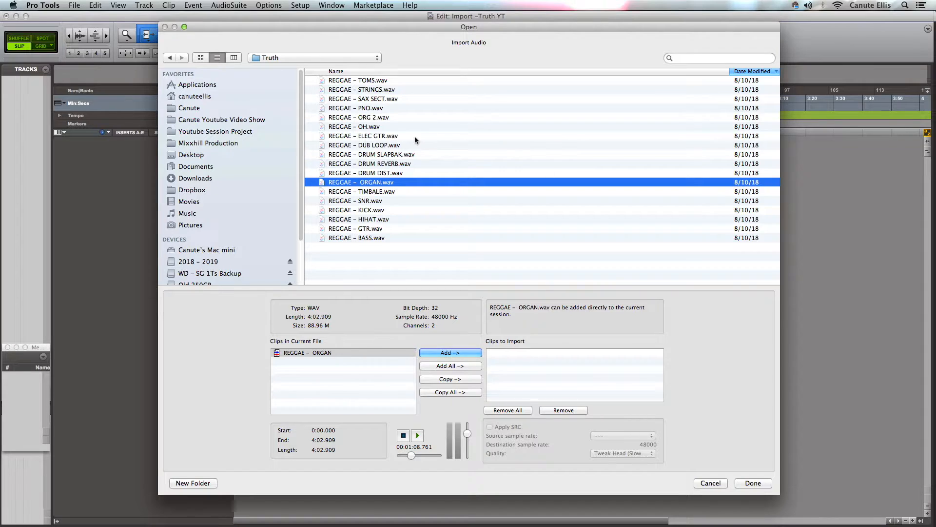
# - Add all the REGGAE WAV files as copies to the import list, with the session's Audio Files folder as the destination
pyautogui.click(379, 81)
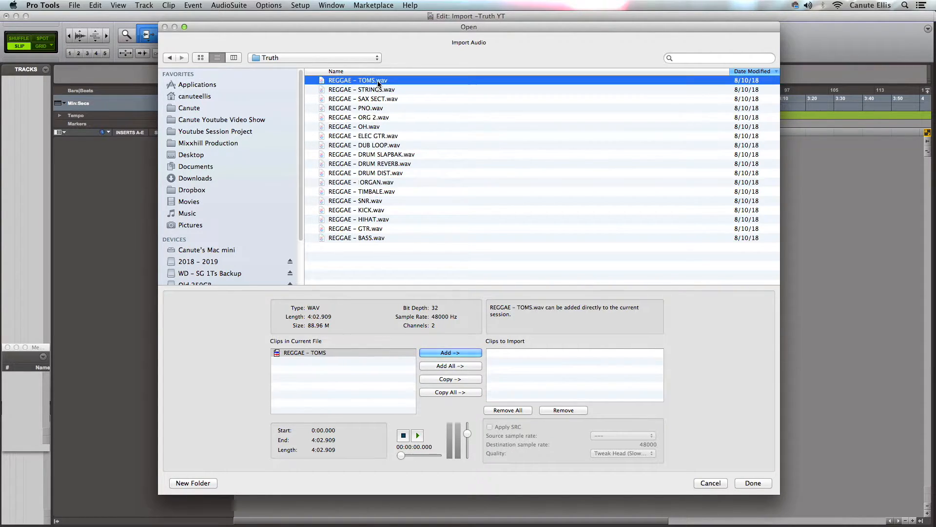
pyautogui.keyDown('shift'); pyautogui.click(382, 238); pyautogui.keyUp('shift')
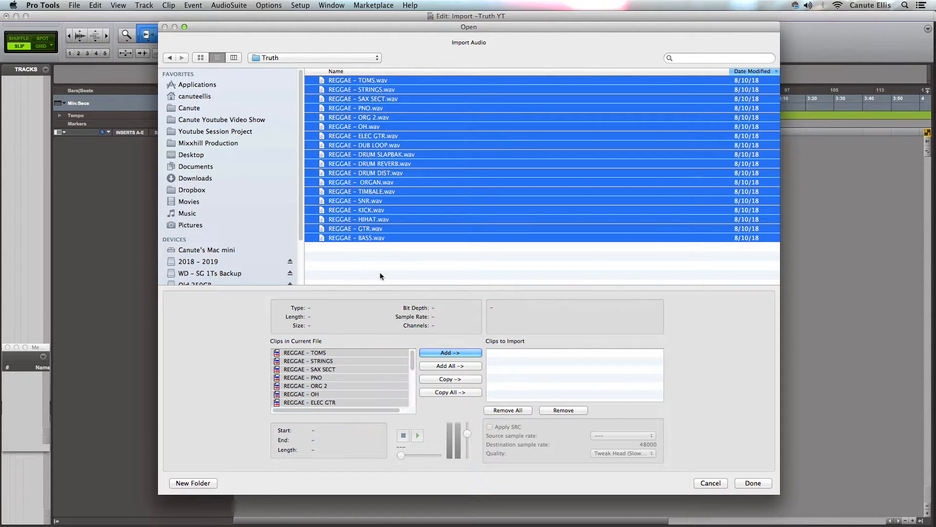
pyautogui.click(450, 379)
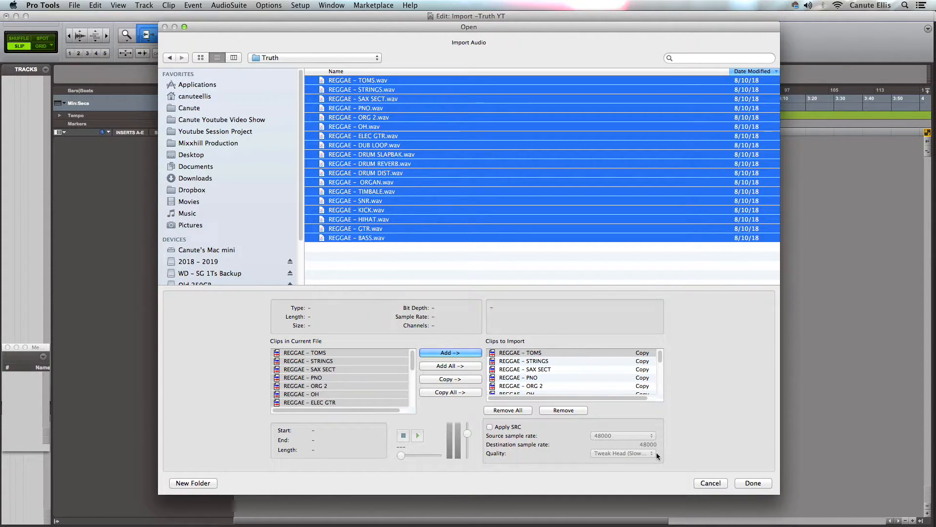
pyautogui.click(754, 482)
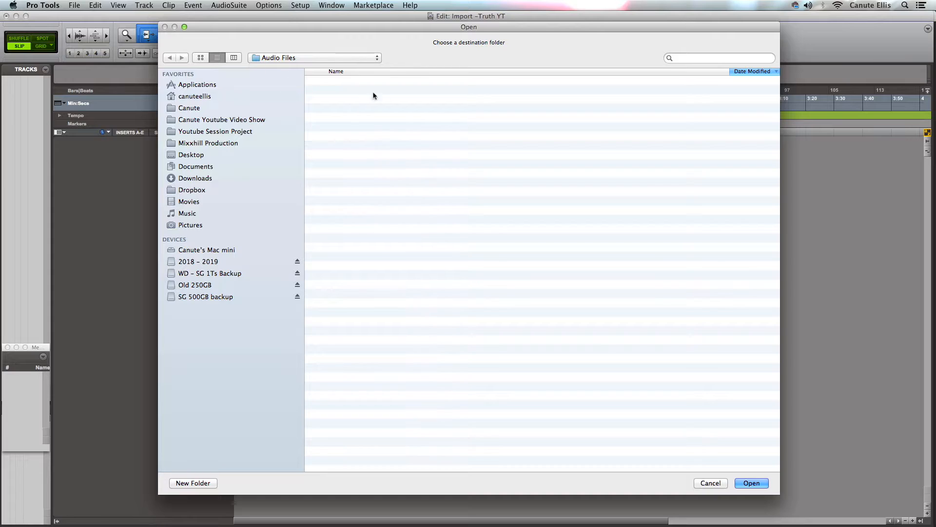
pyautogui.click(759, 484)
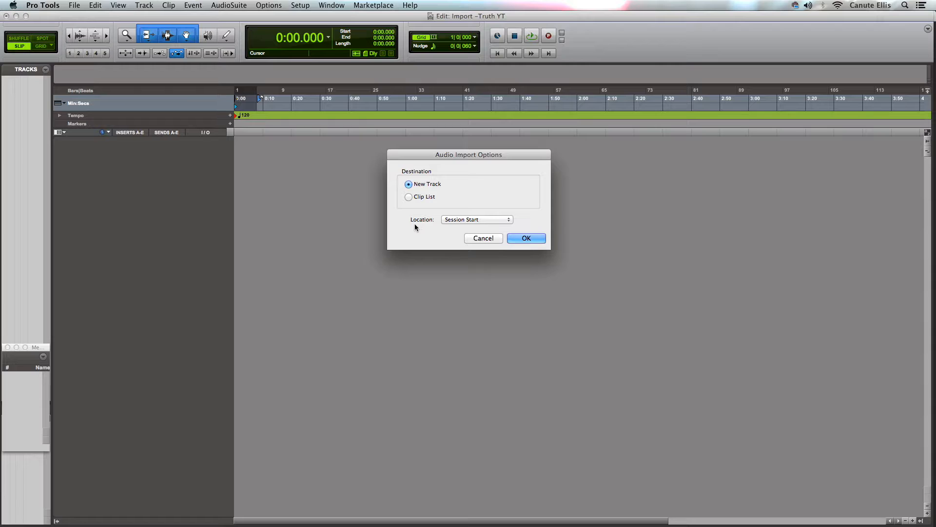
# - Import the files to new tracks located at Session Start
pyautogui.click(512, 220)
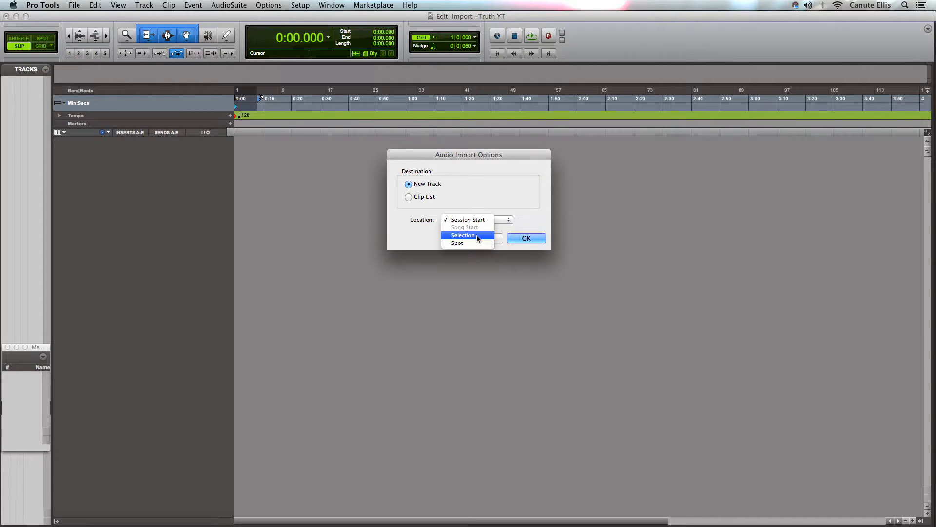
pyautogui.click(516, 196)
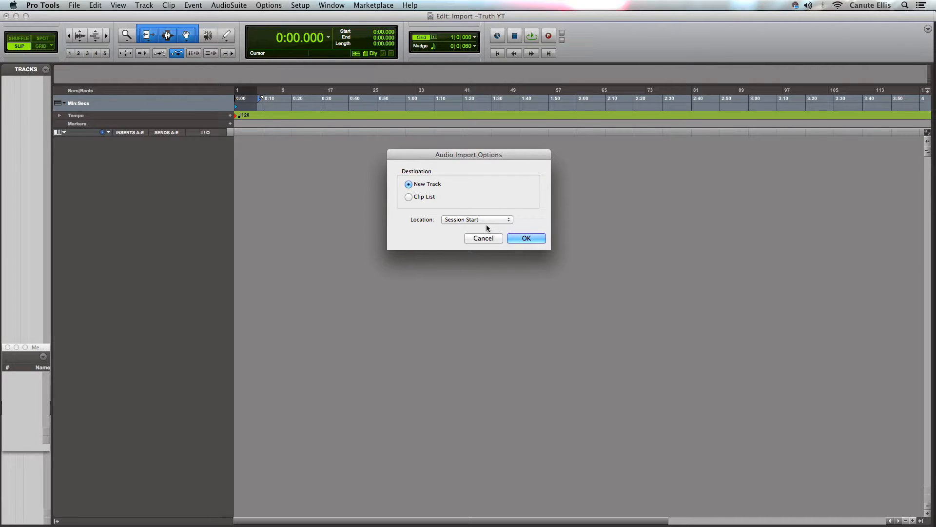
pyautogui.click(530, 237)
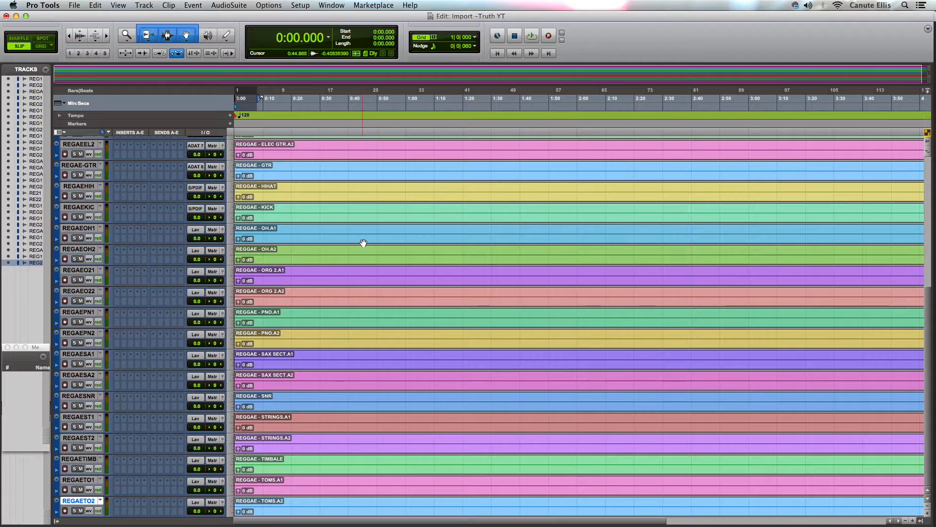
# - Return to the session start and select about the first 40 seconds of both organ tracks
pyautogui.press('r')
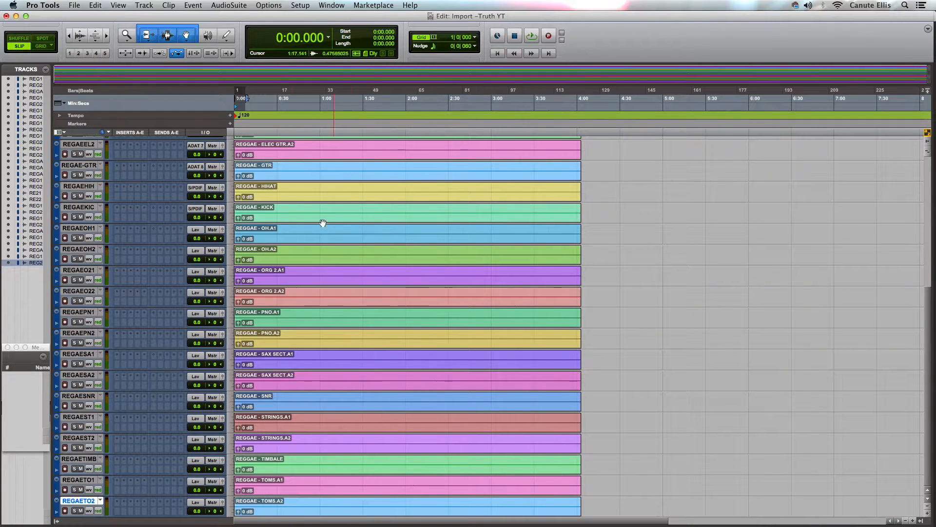
pyautogui.scroll(10, 320, 278)
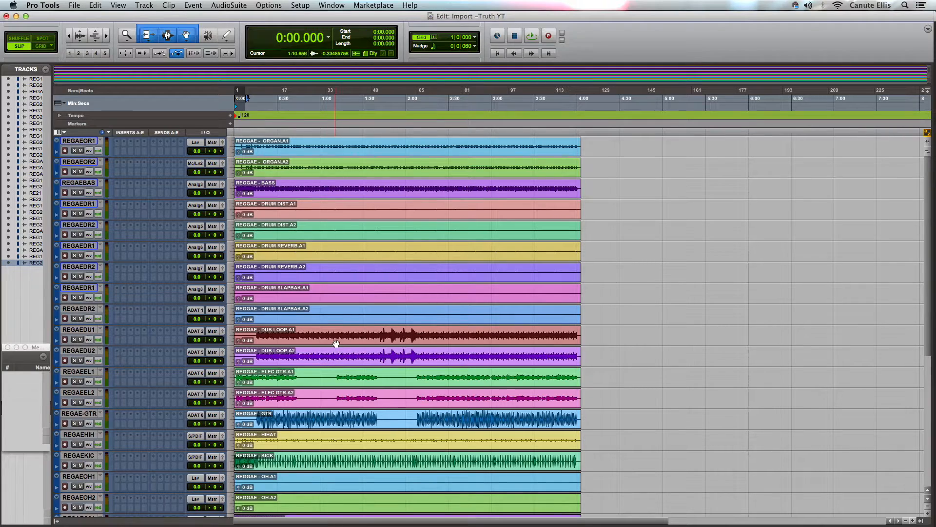
pyautogui.scroll(-10, 309, 389)
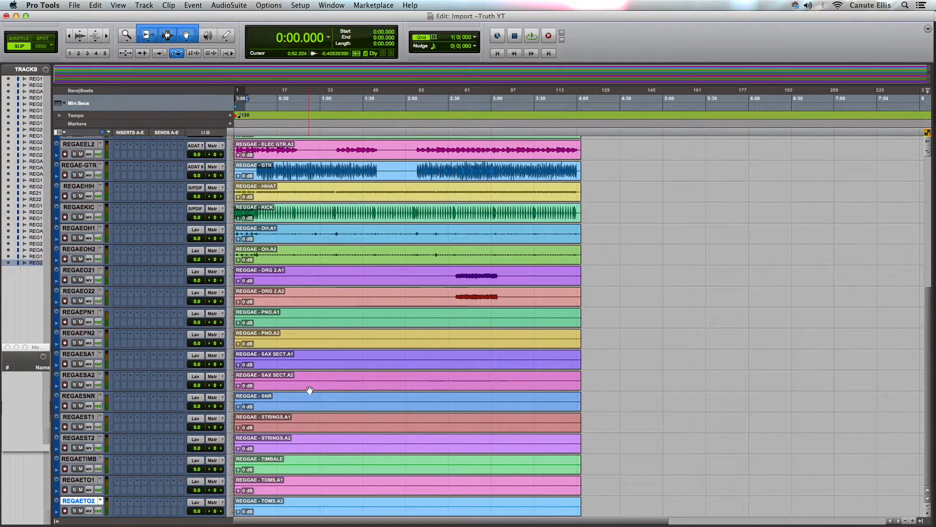
pyautogui.scroll(10, 310, 389)
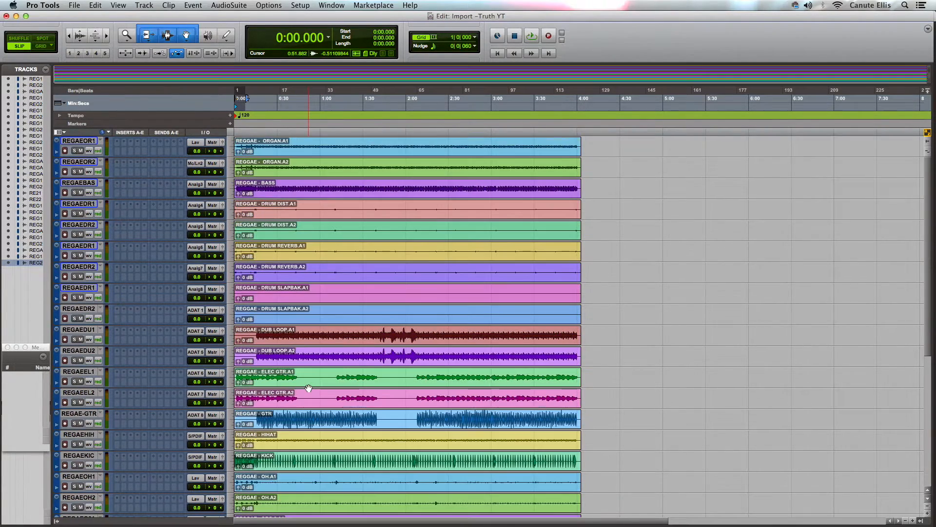
pyautogui.click(257, 99)
pyautogui.press('Return')
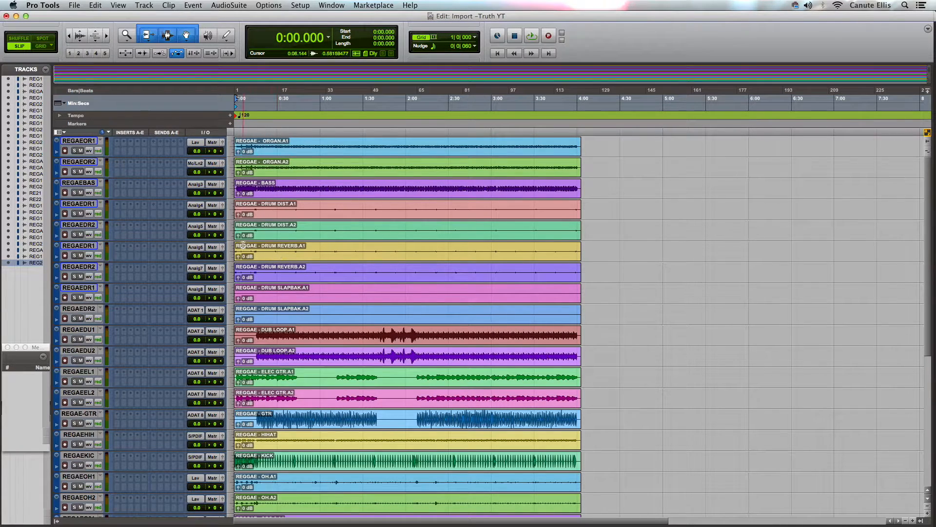
pyautogui.moveTo(296, 144); pyautogui.dragTo(197, 172)
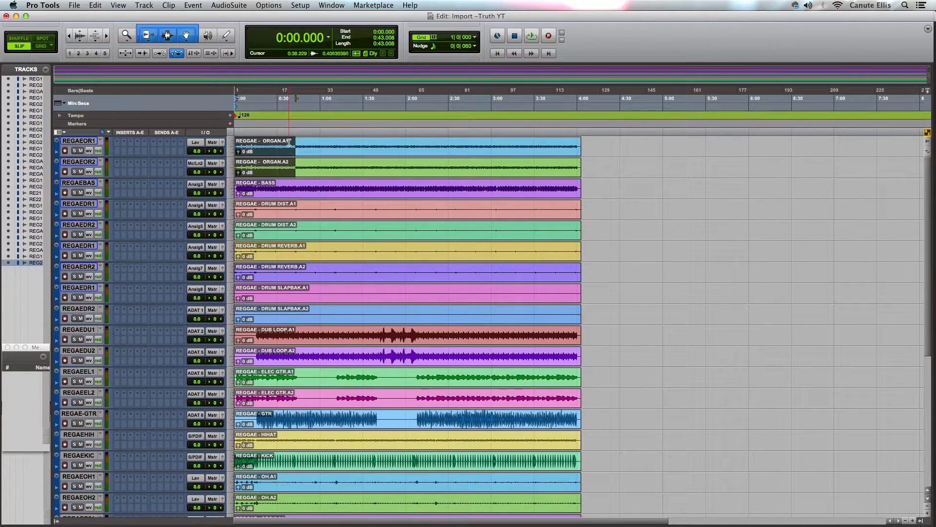
pyautogui.moveTo(291, 141); pyautogui.dragTo(221, 171)
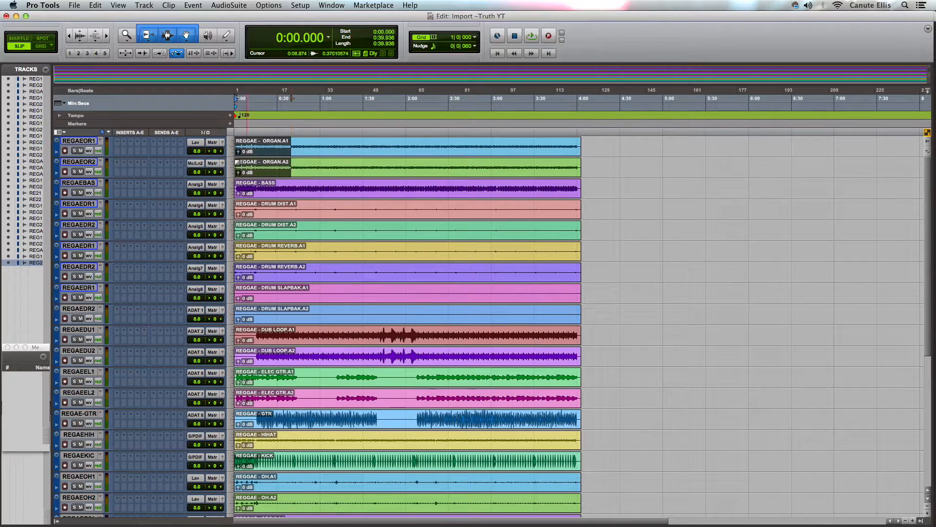
# - Pan the organ and electric guitar pairs hard left and right at 100, and the dub loop pair 100 left and 84 right
pyautogui.moveTo(218, 154)
pyautogui.mouseDown()
pyautogui.moveTo(221, 190)
pyautogui.moveTo(217, 146)
pyautogui.mouseUp()
pyautogui.moveTo(219, 340)
pyautogui.mouseDown()
pyautogui.moveTo(209, 364)
pyautogui.moveTo(217, 348)
pyautogui.mouseUp()
pyautogui.moveTo(220, 383); pyautogui.dragTo(256, 405)
# - Pan the piano and strings pairs with each first track at 100 left and each second track at 89 right
pyautogui.scroll(-3, 254, 472)
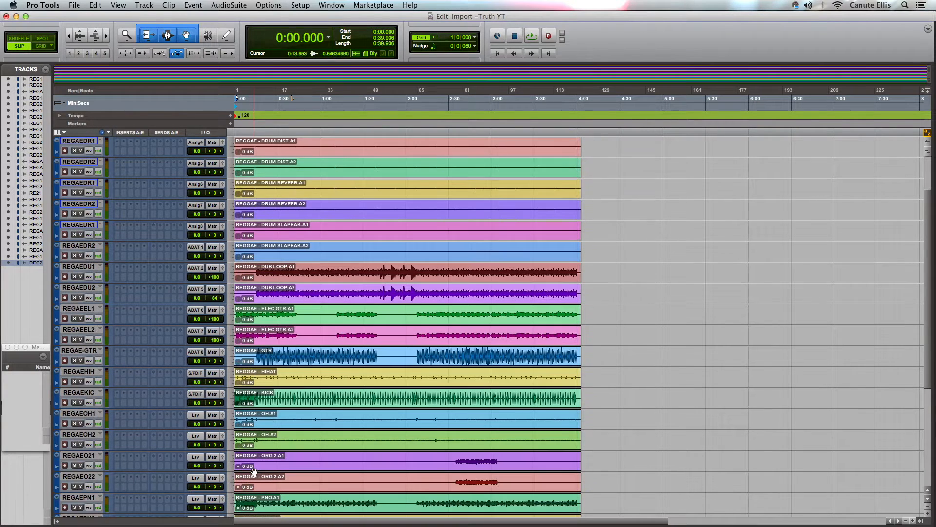
pyautogui.scroll(-3, 253, 472)
pyautogui.moveTo(218, 445); pyautogui.dragTo(273, 470)
pyautogui.scroll(-4, 278, 461)
pyautogui.scroll(-2, 281, 456)
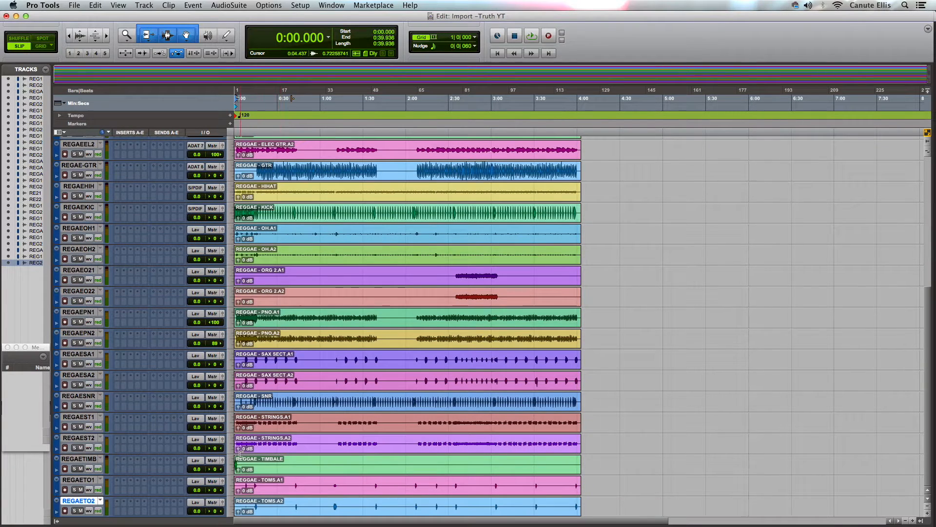
pyautogui.moveTo(215, 427); pyautogui.dragTo(282, 458)
# - Move the snare track to the top of the track list, above the organ tracks
pyautogui.click(83, 396)
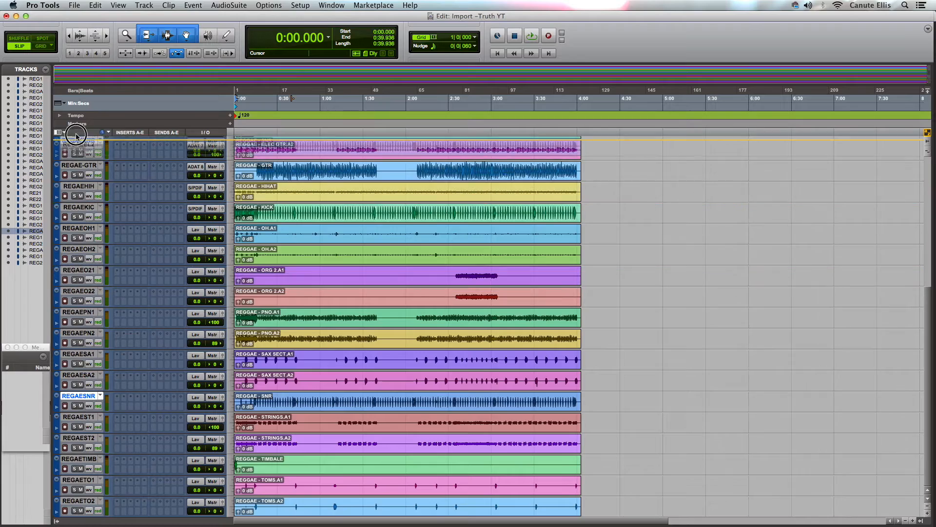
pyautogui.scroll(10, 83, 243)
pyautogui.scroll(1, 80, 111)
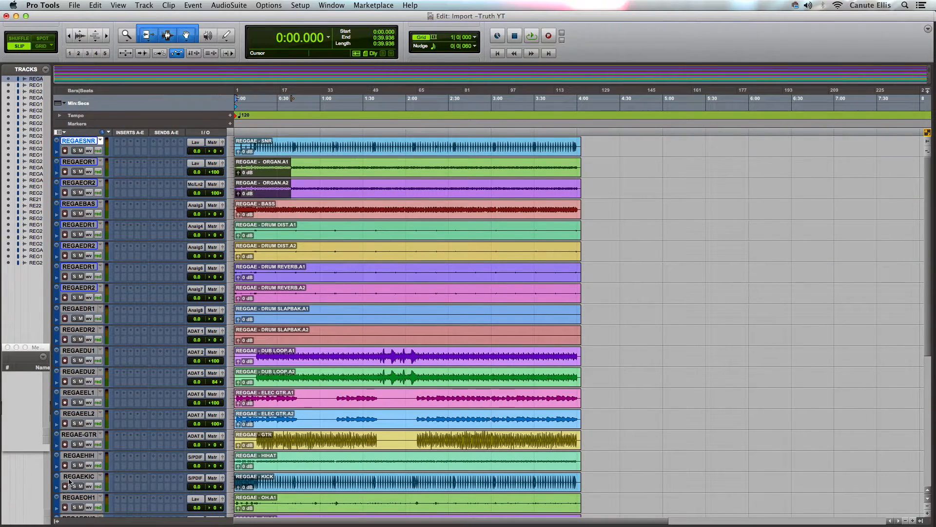
# - Move the kick track to the top of the track list and the guitar tracks above the dub loop pair
pyautogui.moveTo(68, 481); pyautogui.dragTo(78, 141)
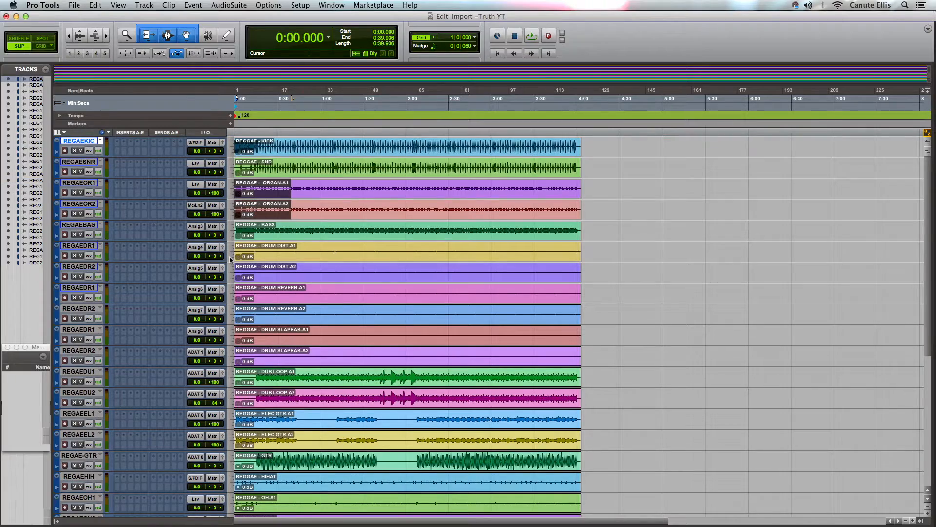
pyautogui.scroll(-3, 81, 390)
pyautogui.moveTo(79, 455); pyautogui.dragTo(79, 330)
pyautogui.moveTo(79, 439); pyautogui.dragTo(79, 352)
pyautogui.moveTo(79, 394); pyautogui.dragTo(79, 311)
pyautogui.scroll(-5, 81, 390)
pyautogui.scroll(10, 80, 293)
# - Move the hi-hat track and both toms tracks directly below the snare track
pyautogui.moveTo(79, 356); pyautogui.dragTo(79, 183)
pyautogui.scroll(-10, 285, 257)
pyautogui.click(79, 477)
pyautogui.keyDown('shift'); pyautogui.click(79, 497); pyautogui.keyUp('shift')
pyautogui.scroll(10, 285, 297)
pyautogui.moveTo(36, 257); pyautogui.dragTo(36, 98)
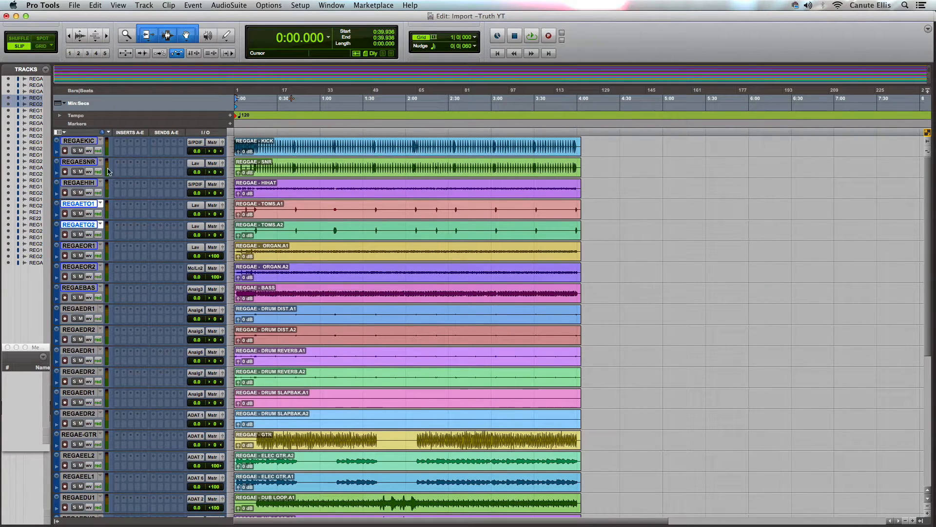
# - Display the Color Palette and color the kick track orange
pyautogui.click(85, 141)
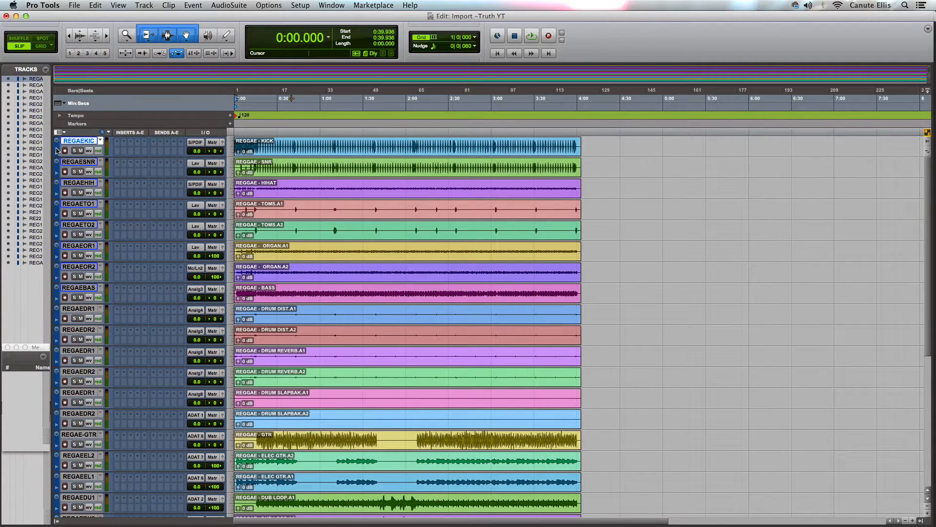
pyautogui.doubleClick(57, 150)
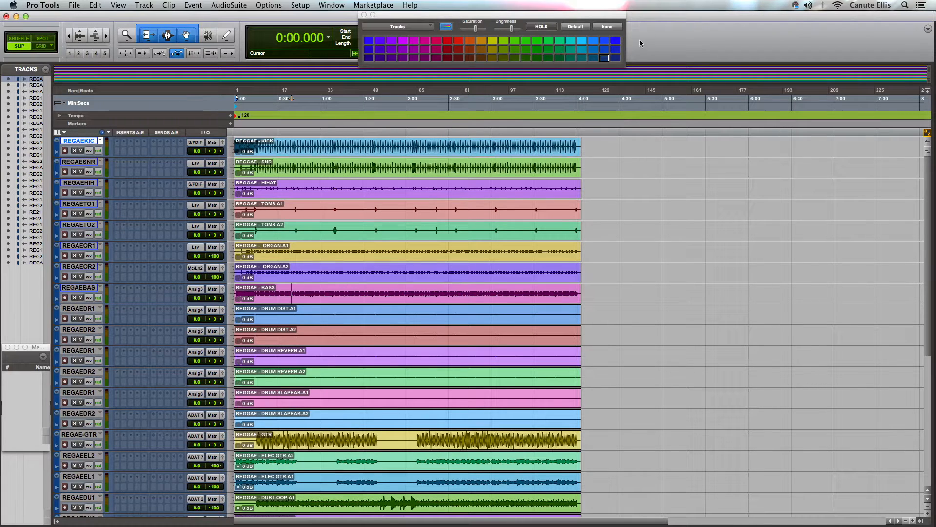
pyautogui.click(364, 15)
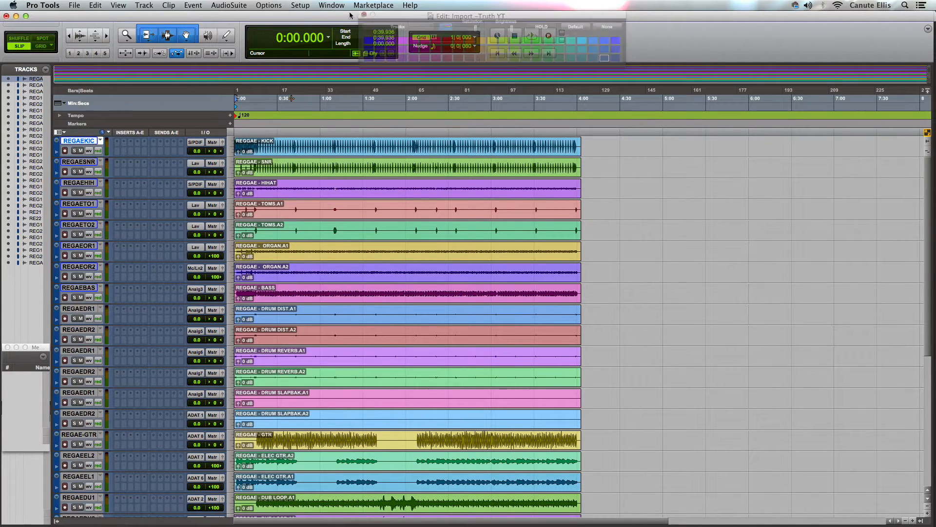
pyautogui.click(332, 7)
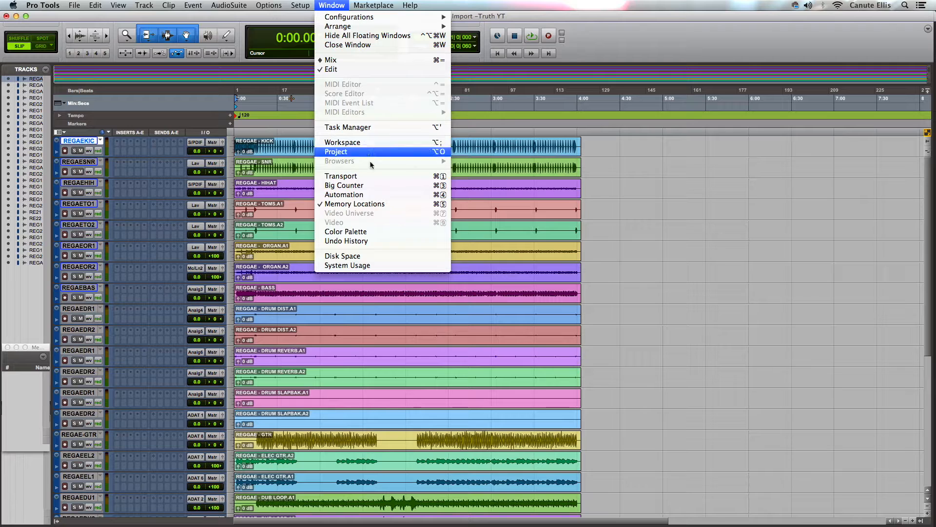
pyautogui.click(372, 232)
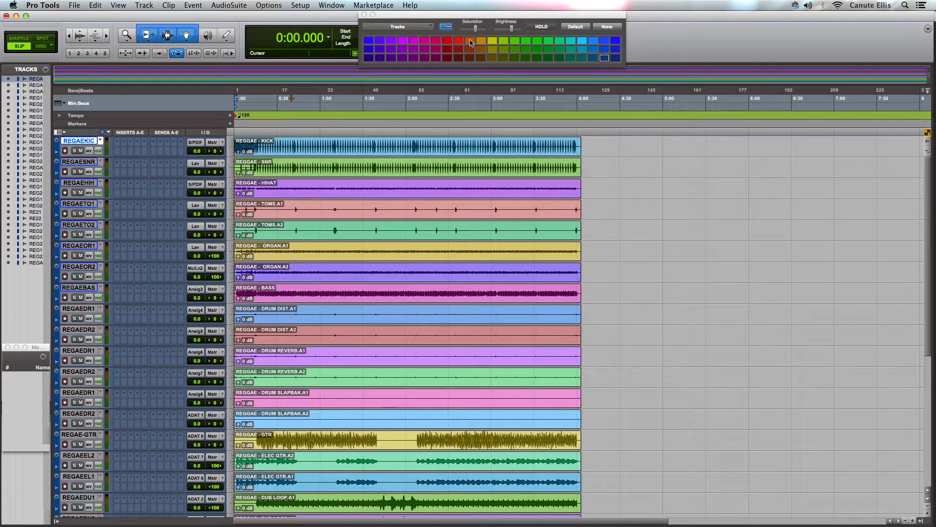
pyautogui.click(470, 41)
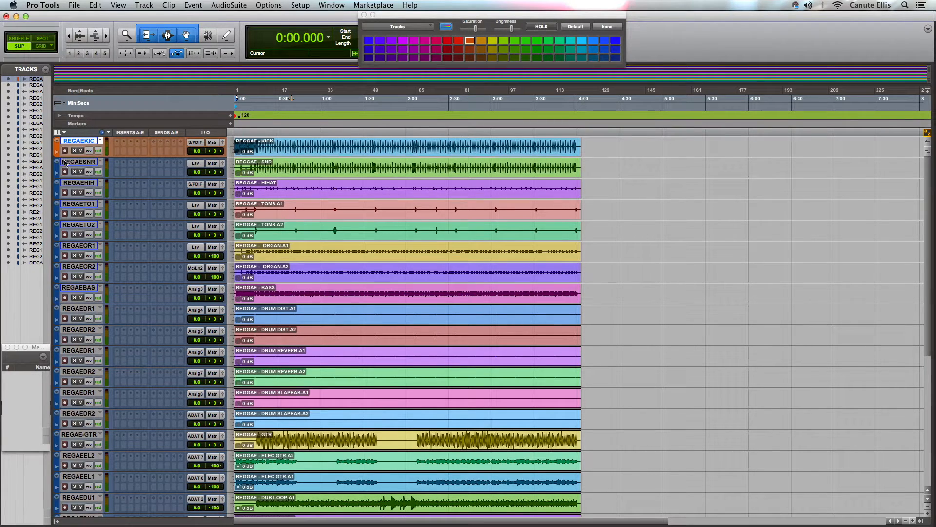
# - Color the snare, hi-hat and both toms tracks orange like the kick track
pyautogui.click(83, 163)
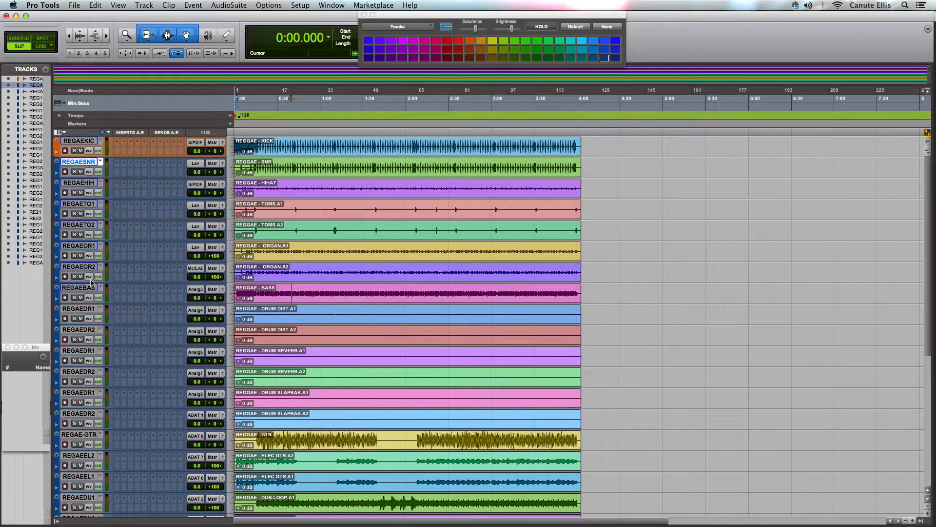
pyautogui.keyDown('shift'); pyautogui.click(80, 226); pyautogui.keyUp('shift')
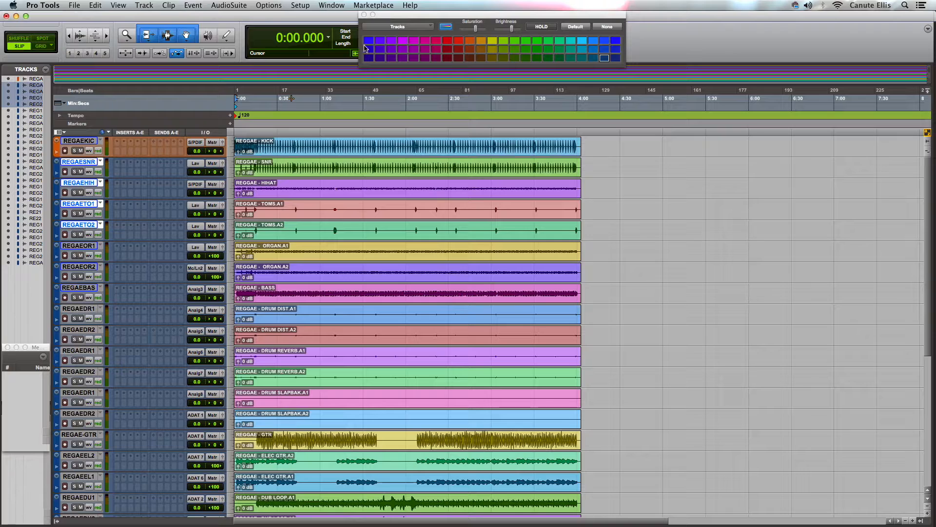
pyautogui.click(471, 41)
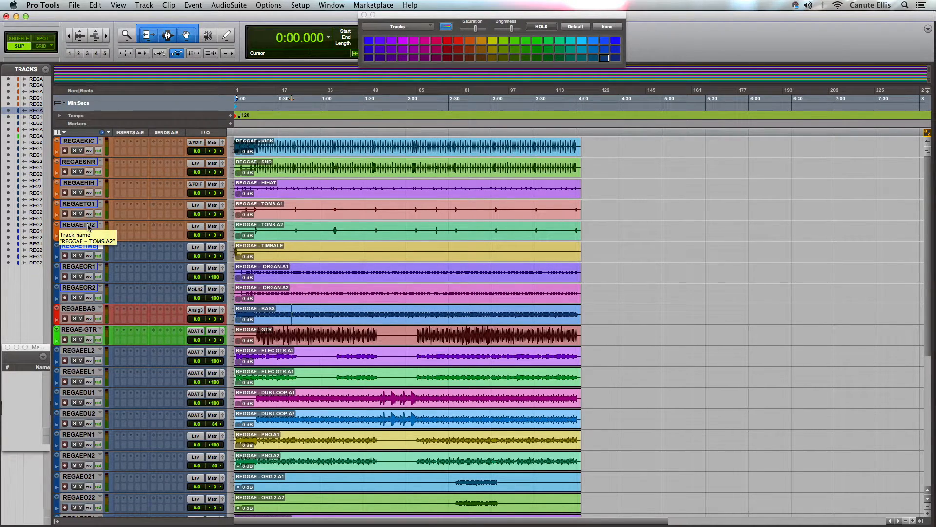
# - Color the timbale track orange together with the second toms track, and close the Color Palette
pyautogui.keyDown('shift'); pyautogui.click(79, 225); pyautogui.keyUp('shift')
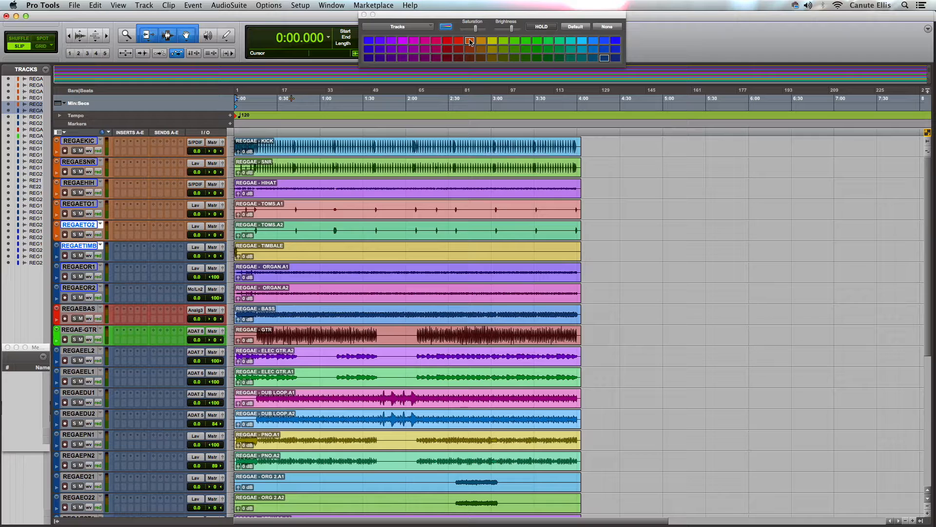
pyautogui.click(470, 41)
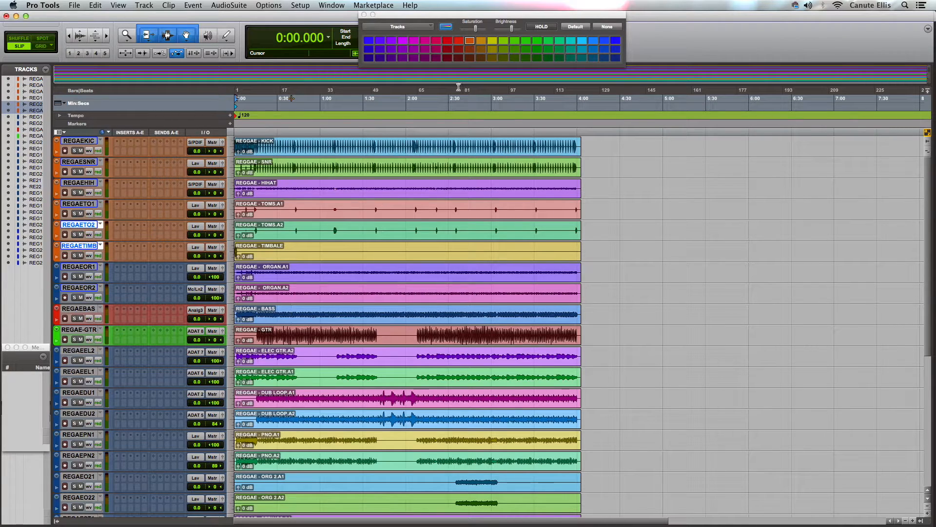
pyautogui.click(364, 15)
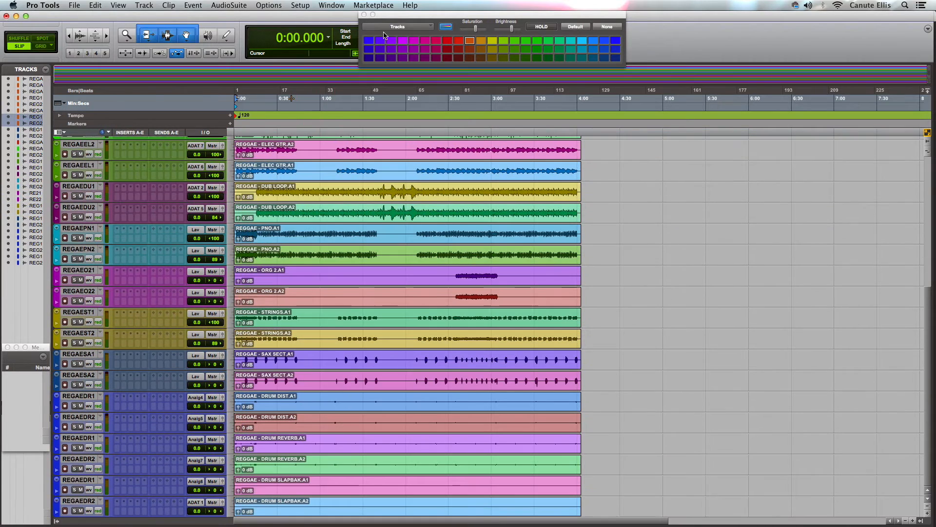
pyautogui.click(365, 15)
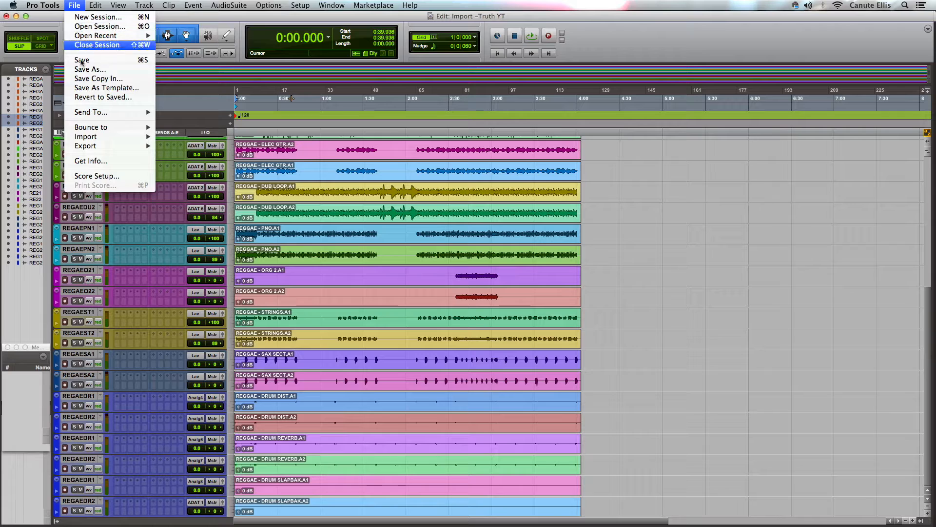
# - Start importing session data from the file Israel Vibration - SLAMMER- CEimw.ptx
pyautogui.moveTo(94, 139)
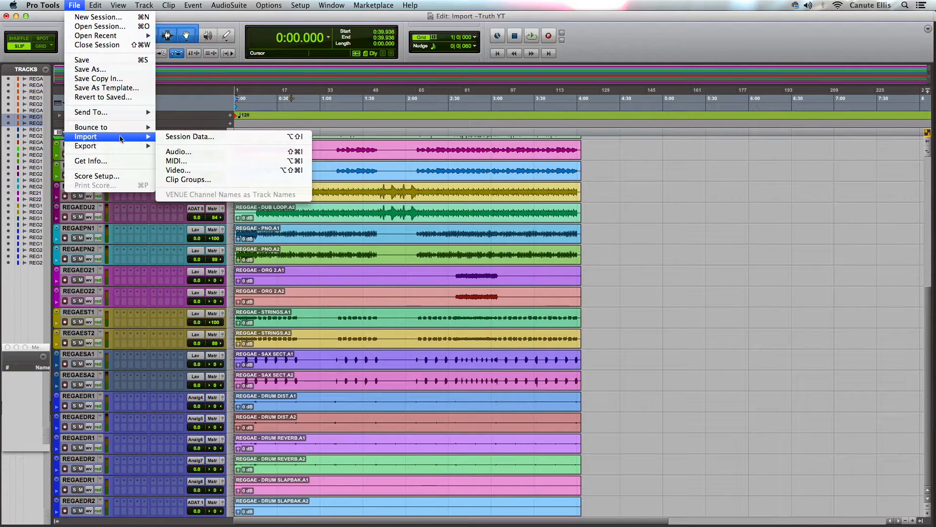
pyautogui.click(191, 139)
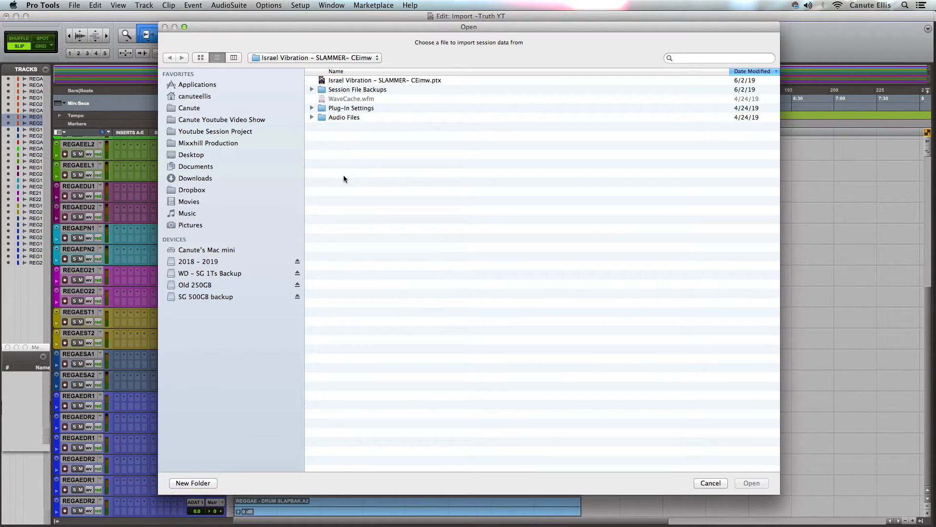
pyautogui.click(384, 81)
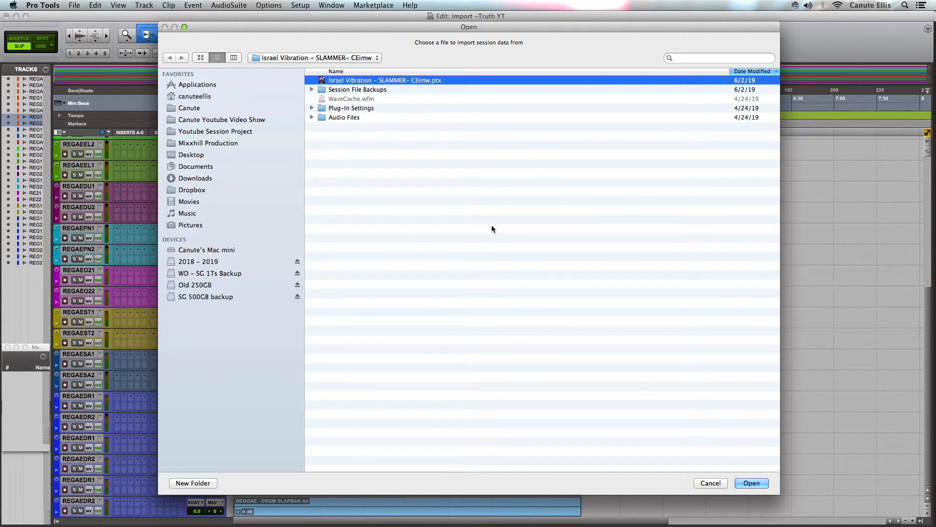
pyautogui.click(757, 482)
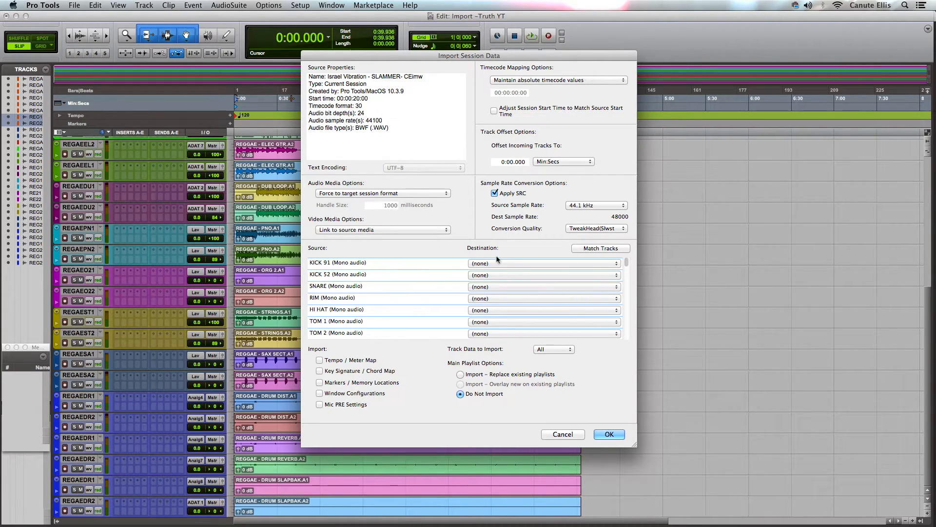
# - Set the source tracks from Rim Plate Verb through Horns Verb to import as new tracks
pyautogui.scroll(-10, 461, 300)
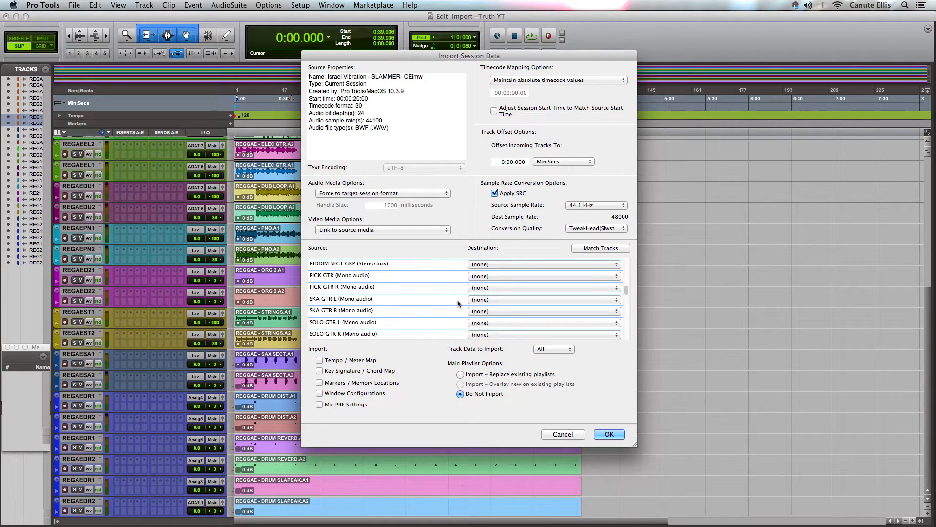
pyautogui.scroll(-12, 459, 304)
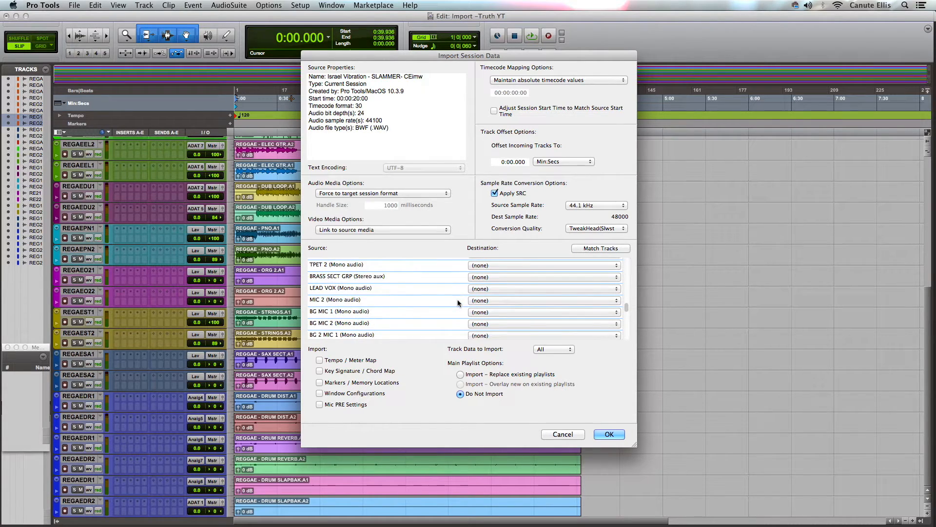
pyautogui.scroll(-12, 457, 303)
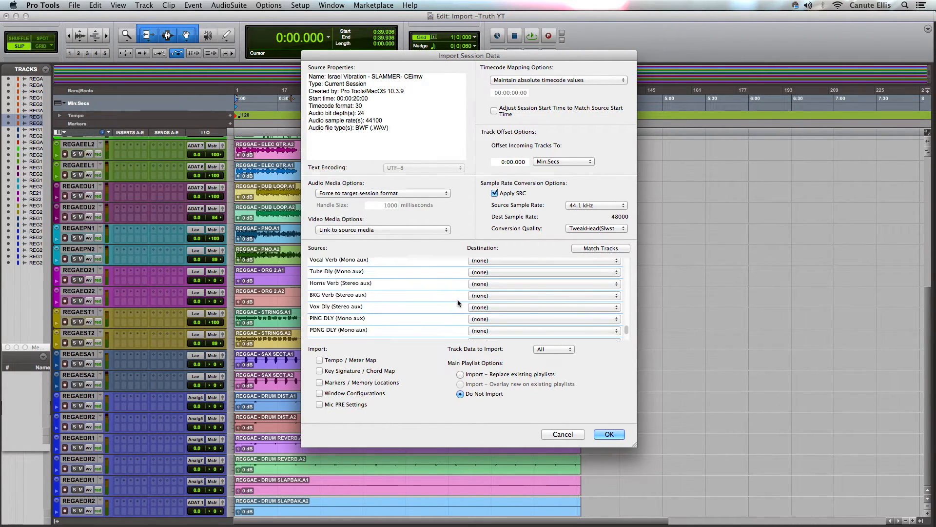
pyautogui.scroll(2, 396, 303)
pyautogui.scroll(3, 375, 281)
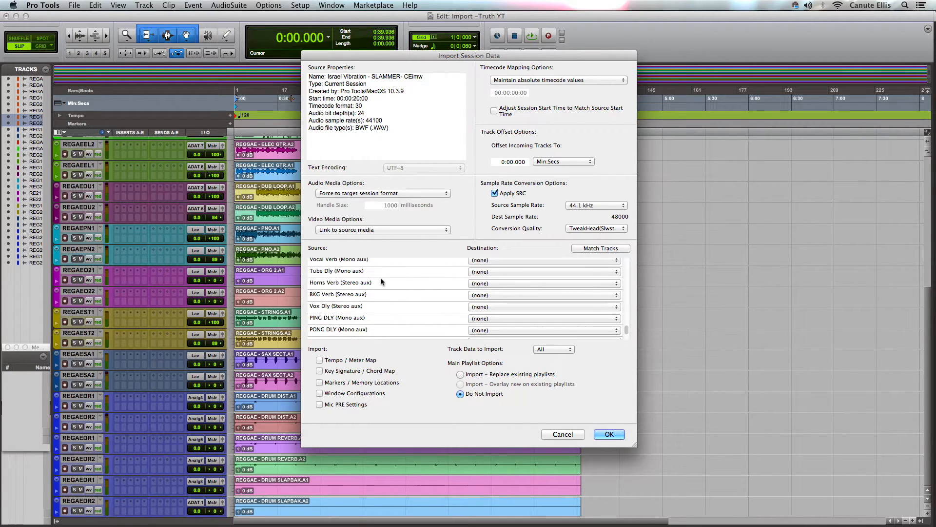
pyautogui.scroll(2, 379, 282)
pyautogui.scroll(1, 377, 284)
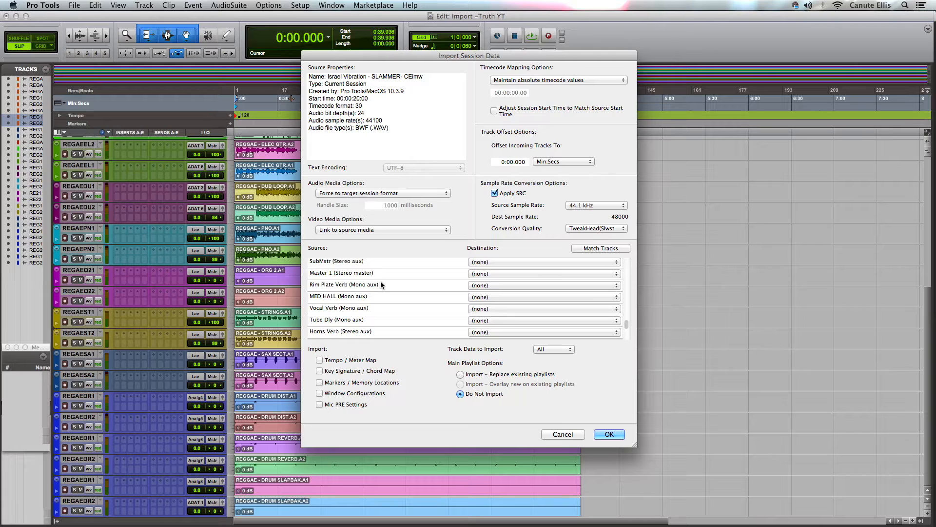
pyautogui.click(372, 285)
pyautogui.moveTo(371, 284); pyautogui.dragTo(379, 331)
pyautogui.keyDown('shift'); pyautogui.click(378, 332); pyautogui.keyUp('shift')
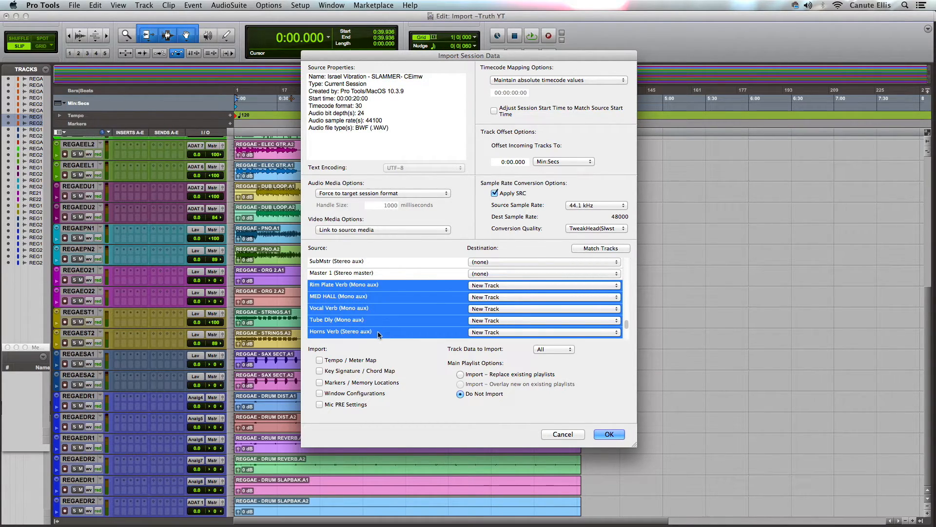
# - Extend the new-track import selection with BKG Verb, Vox Dly, PING DLY and PONG DLY
pyautogui.scroll(-3, 379, 330)
pyautogui.keyDown('shift'); pyautogui.click(380, 306); pyautogui.keyUp('shift')
pyautogui.keyDown('shift'); pyautogui.click(376, 318); pyautogui.keyUp('shift')
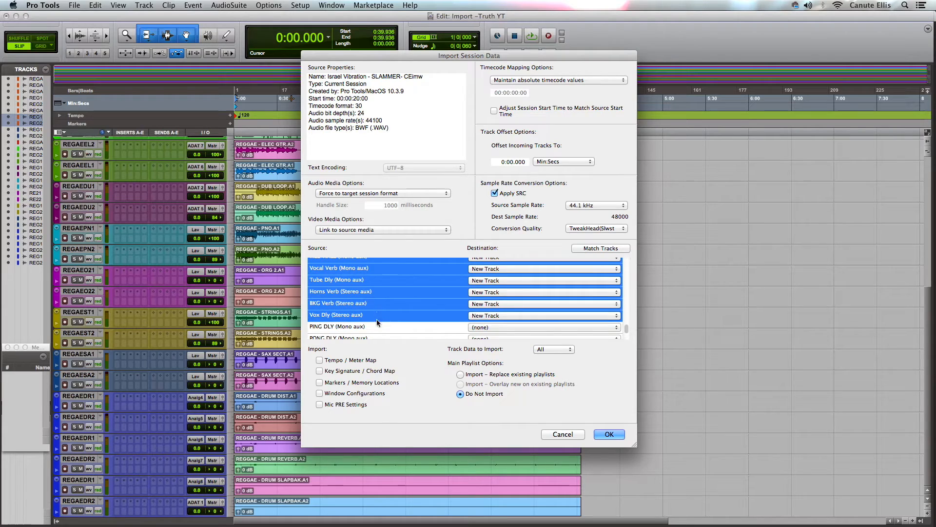
pyautogui.keyDown('shift'); pyautogui.click(381, 329); pyautogui.keyUp('shift')
pyautogui.scroll(-1, 381, 328)
pyautogui.keyDown('shift'); pyautogui.click(383, 328); pyautogui.keyUp('shift')
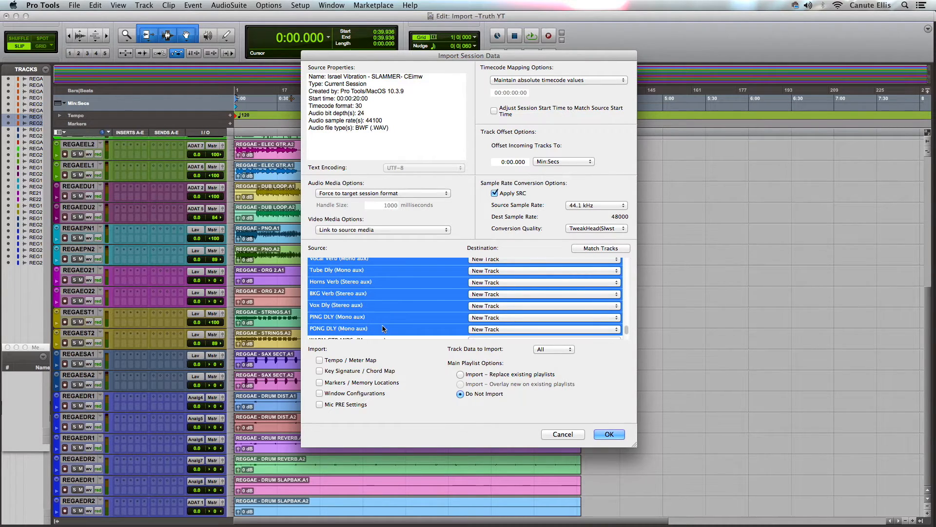
# - Add WARM GTR MIDS and WARM MIDS to the selection and import the tracks with the main playlist option Do Not Import
pyautogui.scroll(-1, 384, 325)
pyautogui.keyDown('shift'); pyautogui.click(384, 325); pyautogui.keyUp('shift')
pyautogui.scroll(-1, 387, 326)
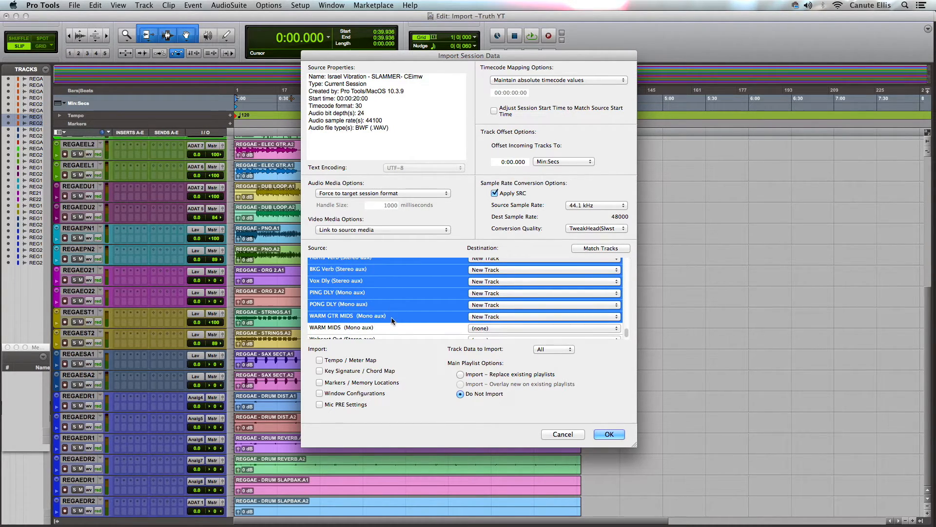
pyautogui.keyDown('shift'); pyautogui.click(388, 326); pyautogui.keyUp('shift')
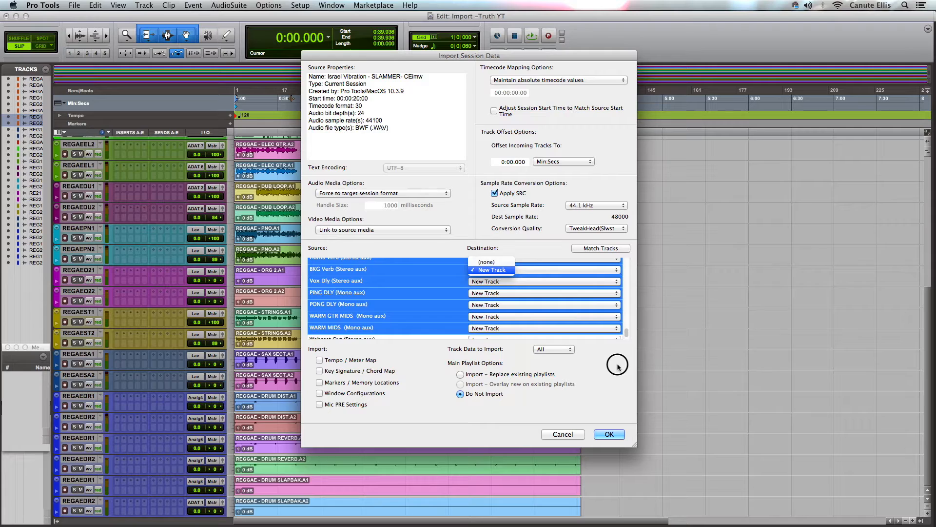
pyautogui.click(462, 395)
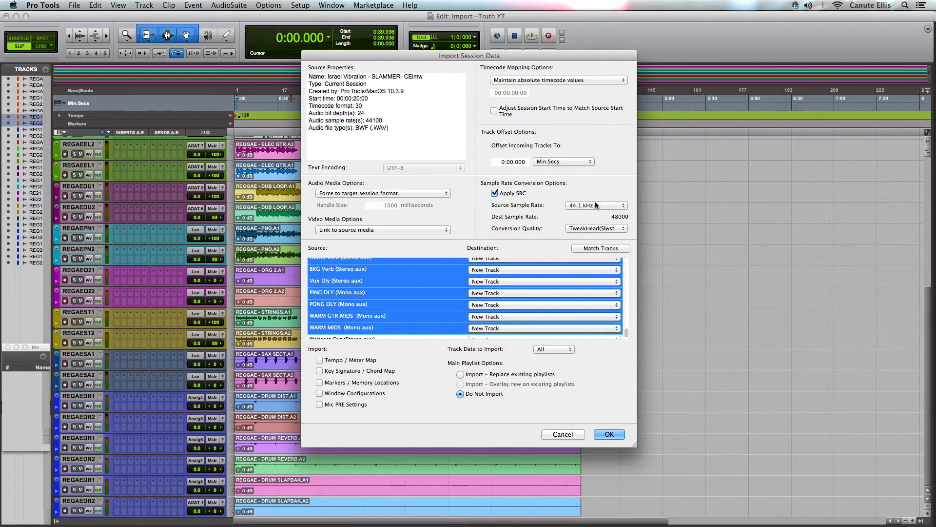
pyautogui.click(610, 434)
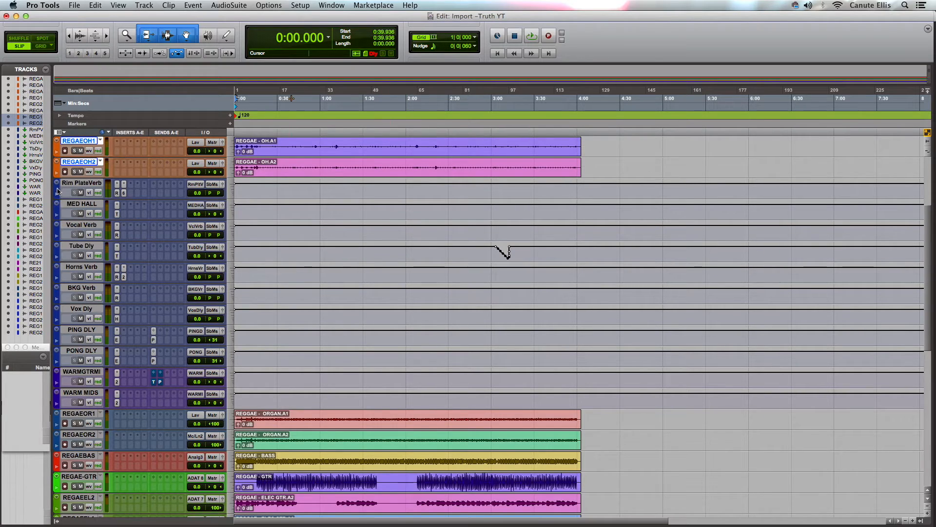
# - Delete the volume automation dip on the Tube Dly track between about 2:54 and 3:17
pyautogui.moveTo(515, 252); pyautogui.dragTo(483, 254)
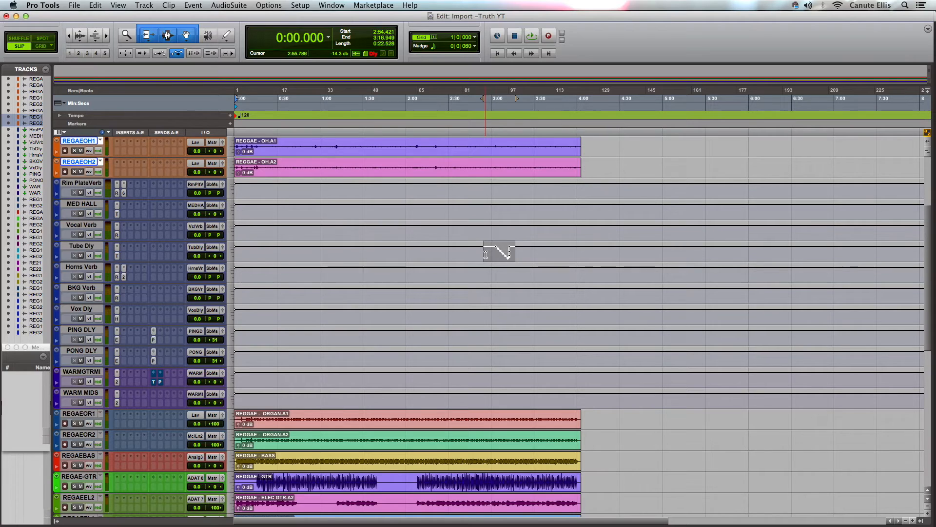
pyautogui.click(490, 254)
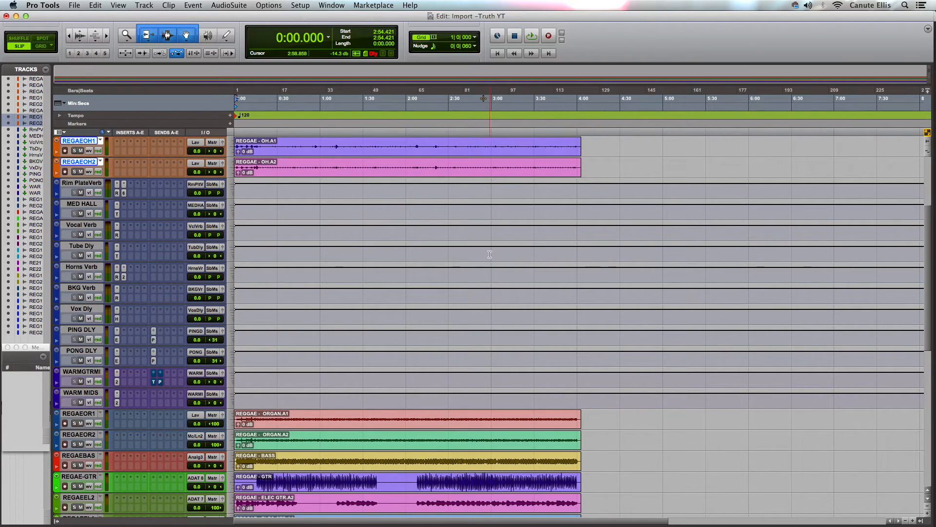
# - Create one stereo Master Fader track and place it directly above the Rim Plate Verb track
pyautogui.click(88, 185)
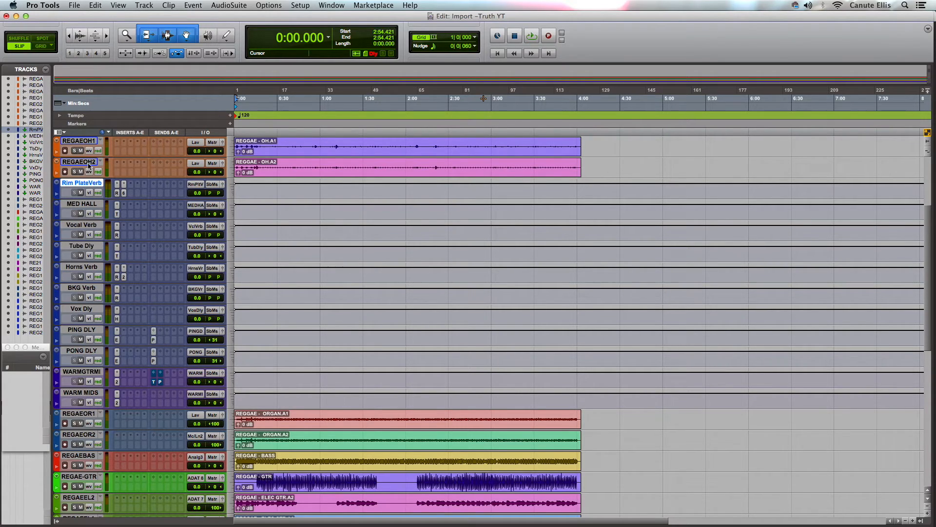
pyautogui.click(144, 5)
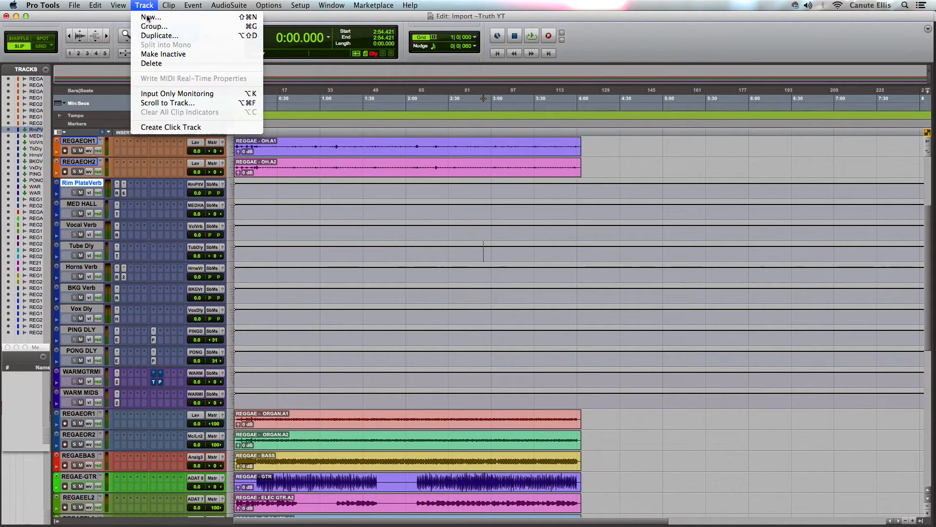
pyautogui.click(147, 17)
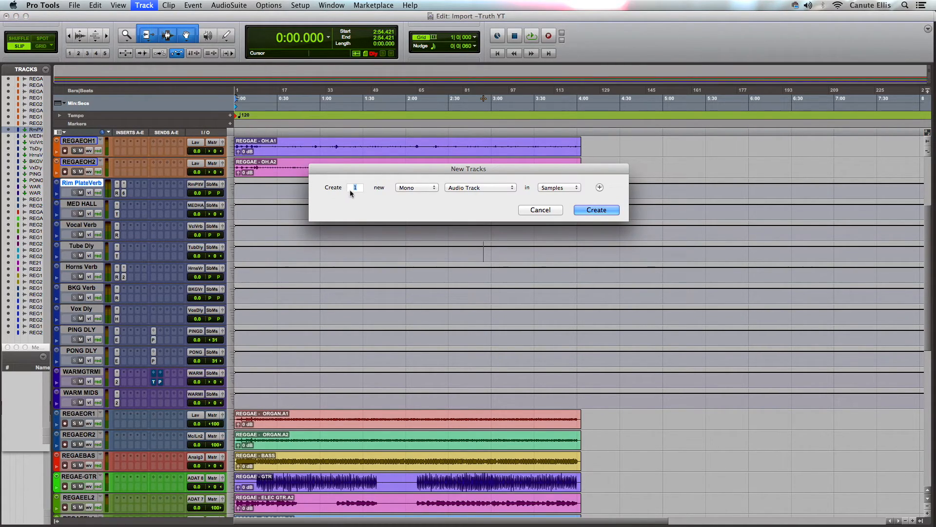
pyautogui.click(434, 188)
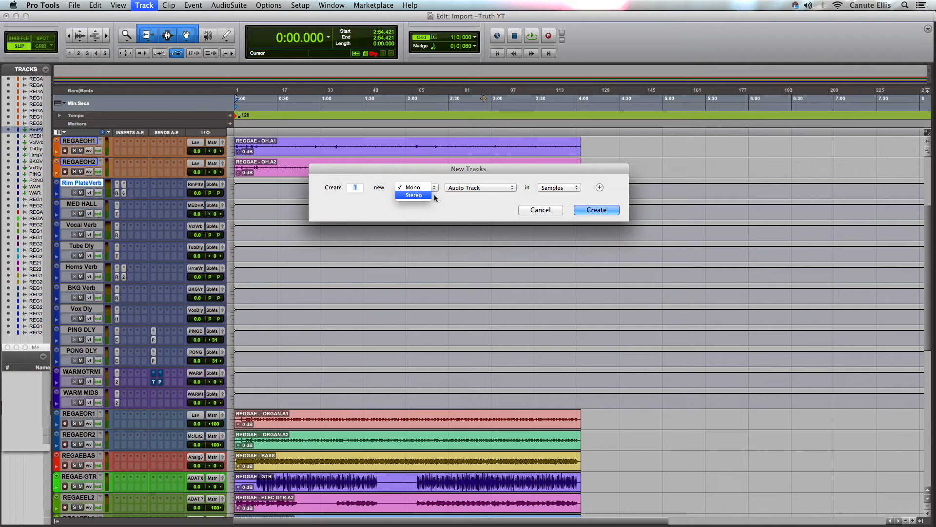
pyautogui.click(420, 198)
pyautogui.click(493, 189)
pyautogui.click(483, 204)
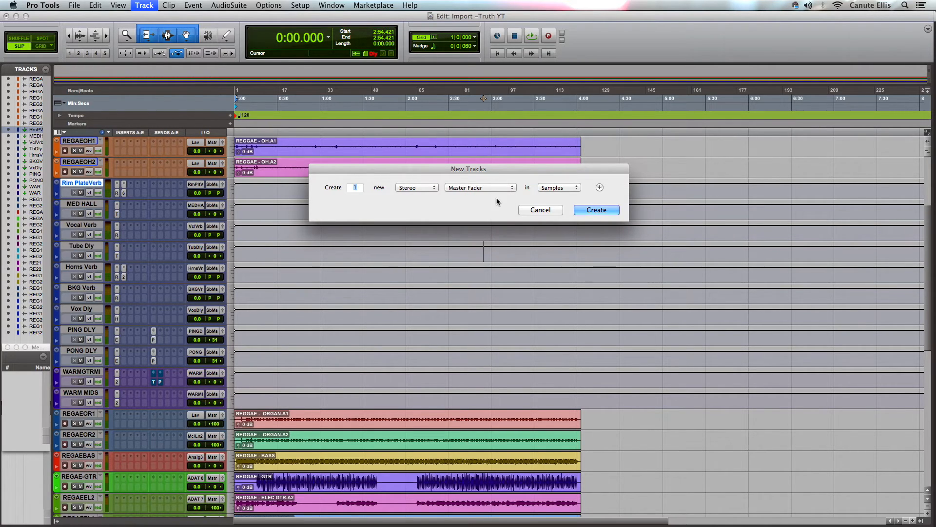
pyautogui.click(606, 212)
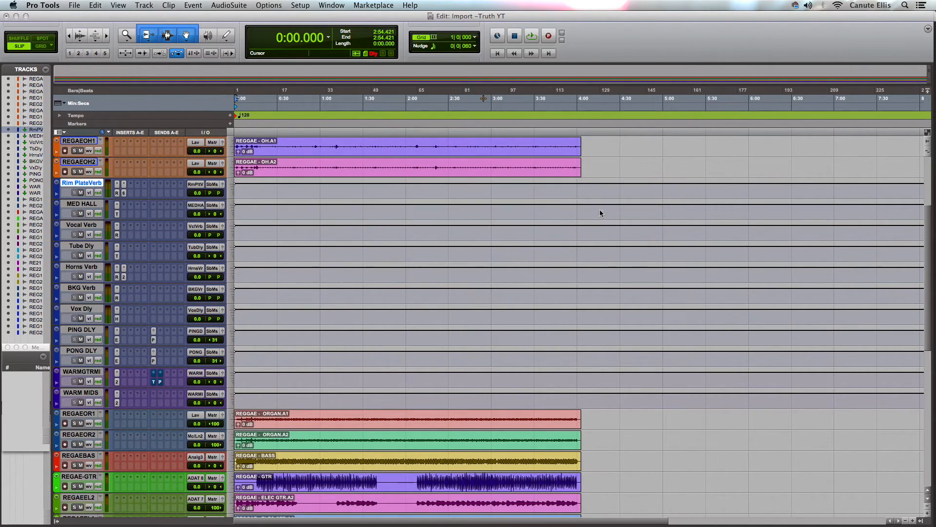
pyautogui.moveTo(90, 204); pyautogui.dragTo(92, 186)
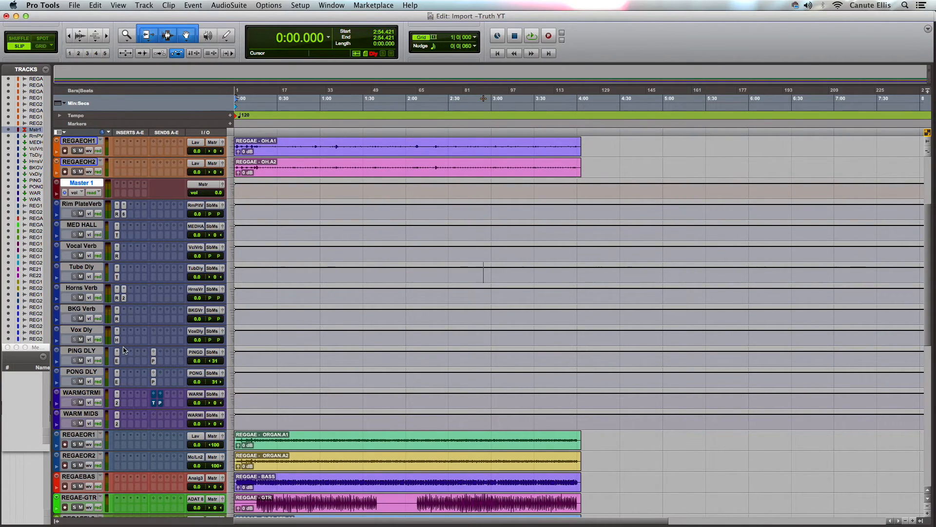
# - Select Master 1 through WARM MIDS and move them in the mixer to the end of the channels, after the audio tracks
pyautogui.keyDown('shift'); pyautogui.click(91, 414); pyautogui.keyUp('shift')
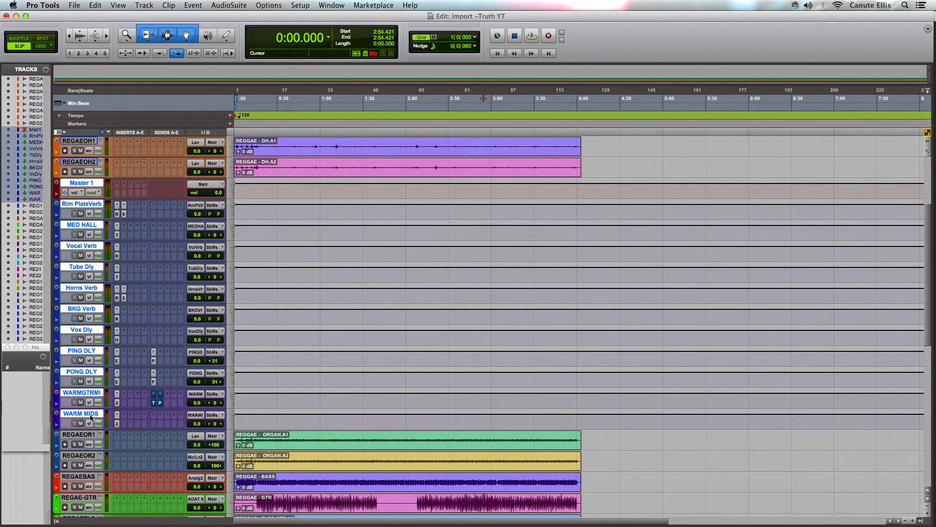
pyautogui.press('super+equal')
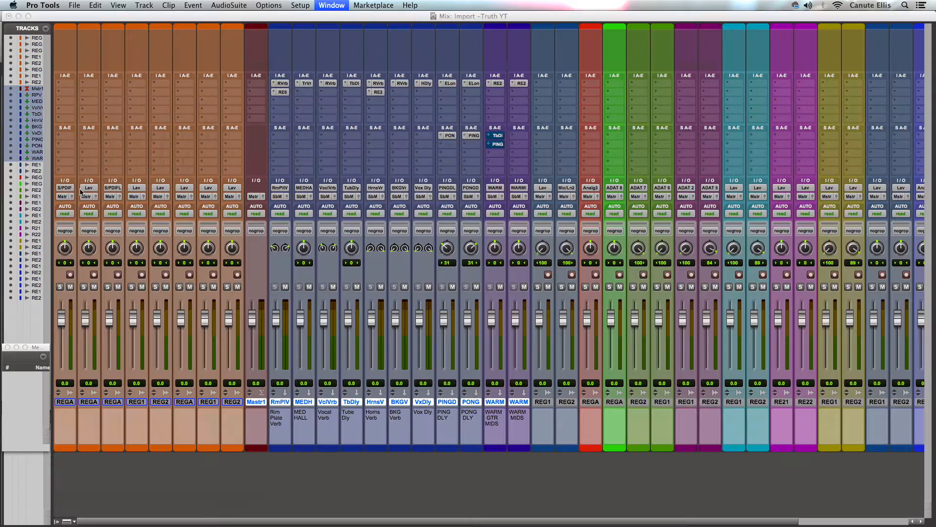
pyautogui.moveTo(349, 523); pyautogui.dragTo(426, 516)
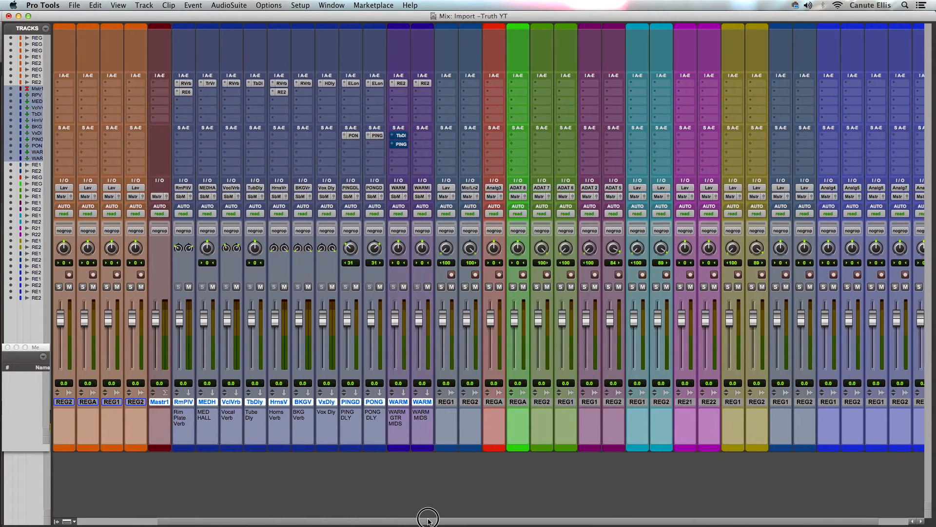
pyautogui.moveTo(162, 405); pyautogui.dragTo(929, 391)
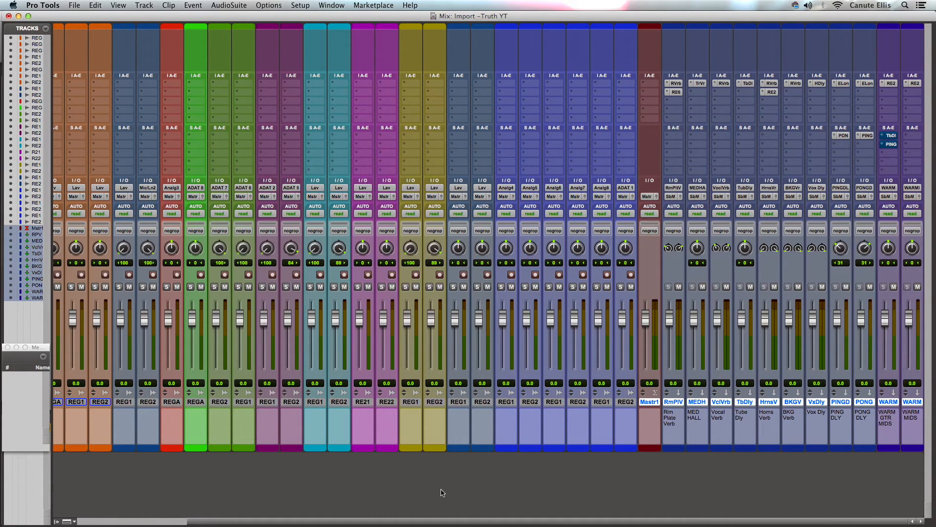
pyautogui.moveTo(521, 523); pyautogui.dragTo(863, 482)
pyautogui.moveTo(536, 524); pyautogui.dragTo(200, 502)
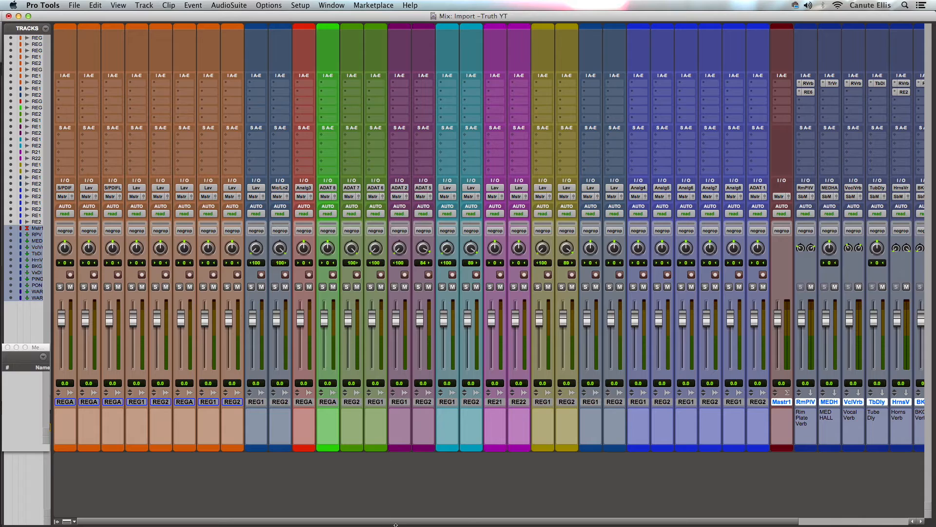
pyautogui.moveTo(429, 523); pyautogui.dragTo(709, 516)
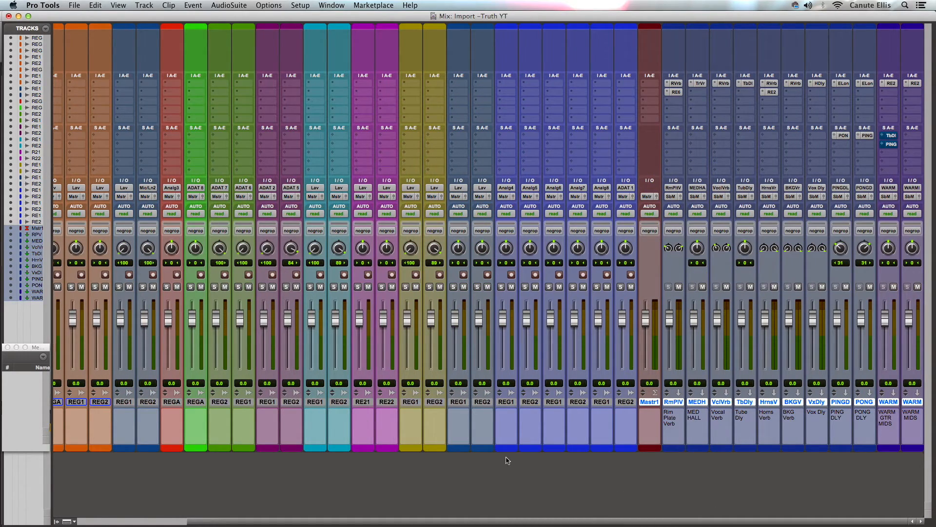
# - Try selecting the snare, guitar, bass and hi-hat clips in the Edit window, and clear the selection
pyautogui.press('super+equal')
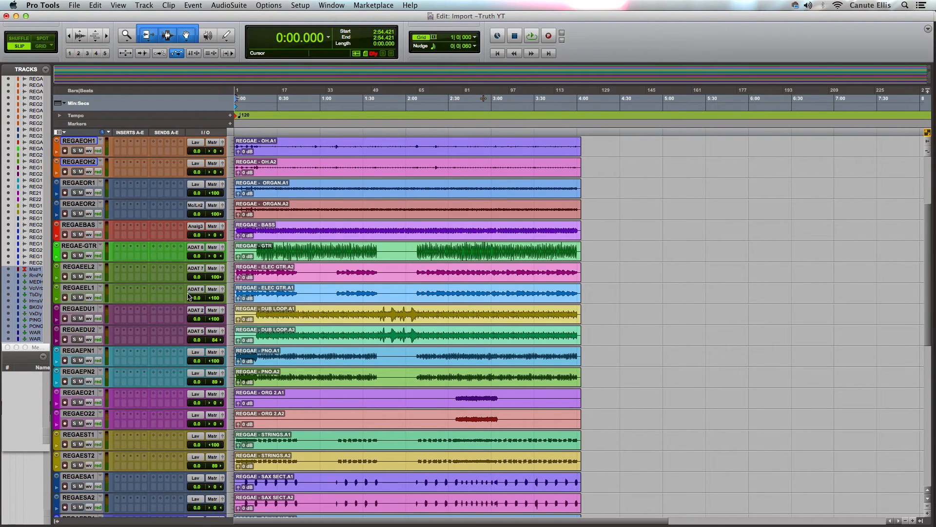
pyautogui.scroll(5, 306, 288)
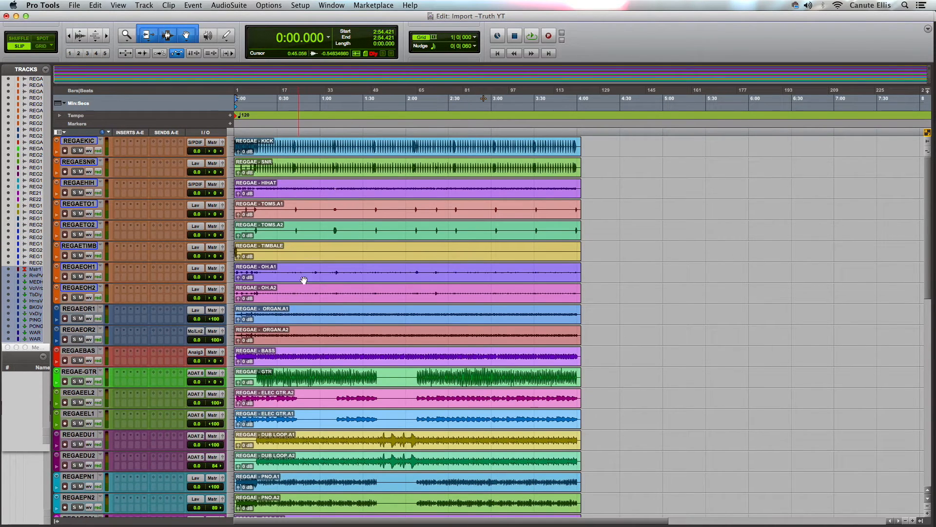
pyautogui.click(554, 171)
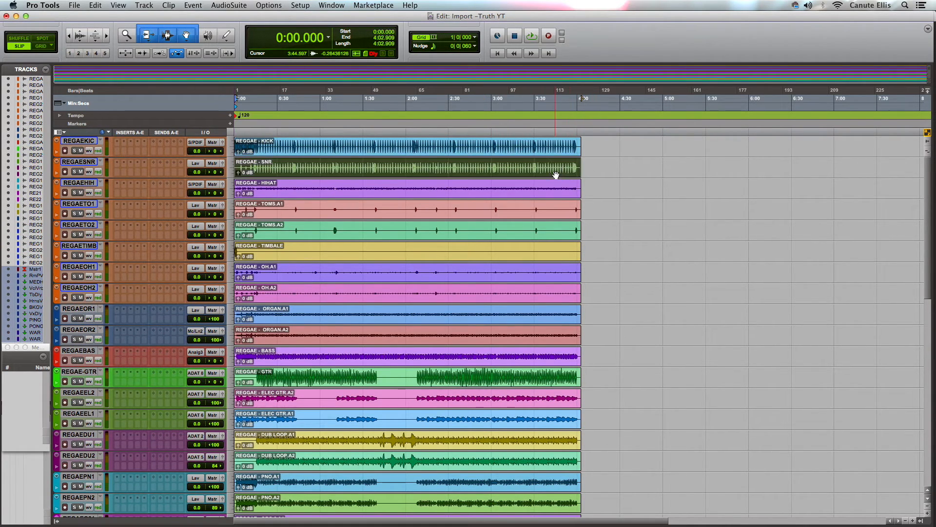
pyautogui.click(540, 381)
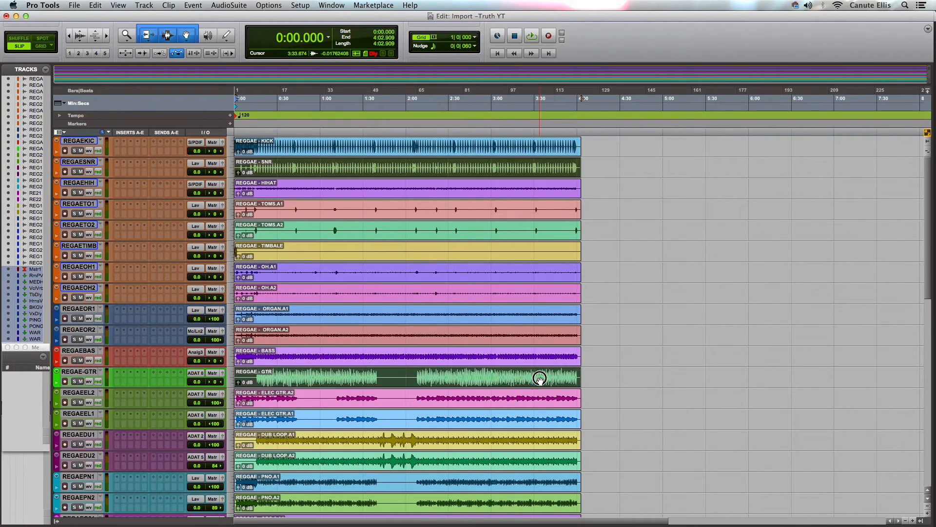
pyautogui.keyDown('shift'); pyautogui.click(493, 353); pyautogui.keyUp('shift')
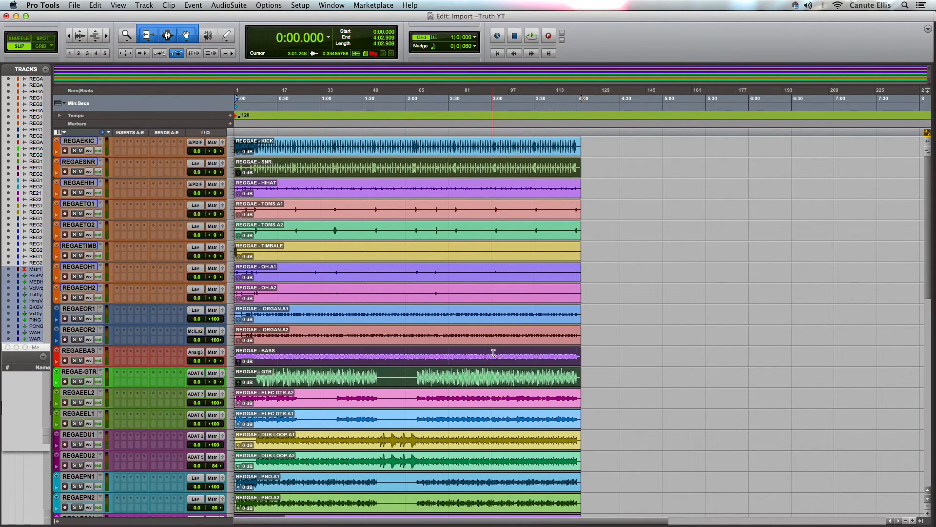
pyautogui.keyDown('shift'); pyautogui.click(463, 181); pyautogui.keyUp('shift')
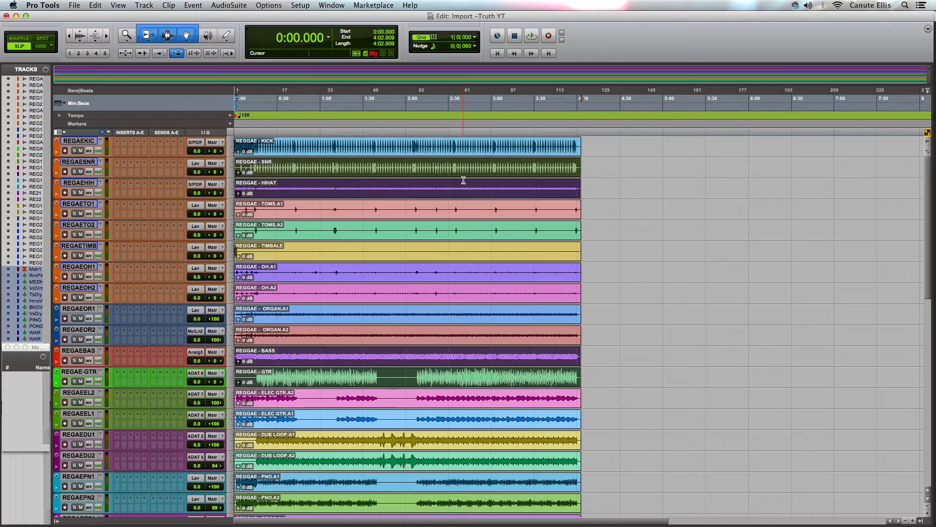
pyautogui.click(631, 292)
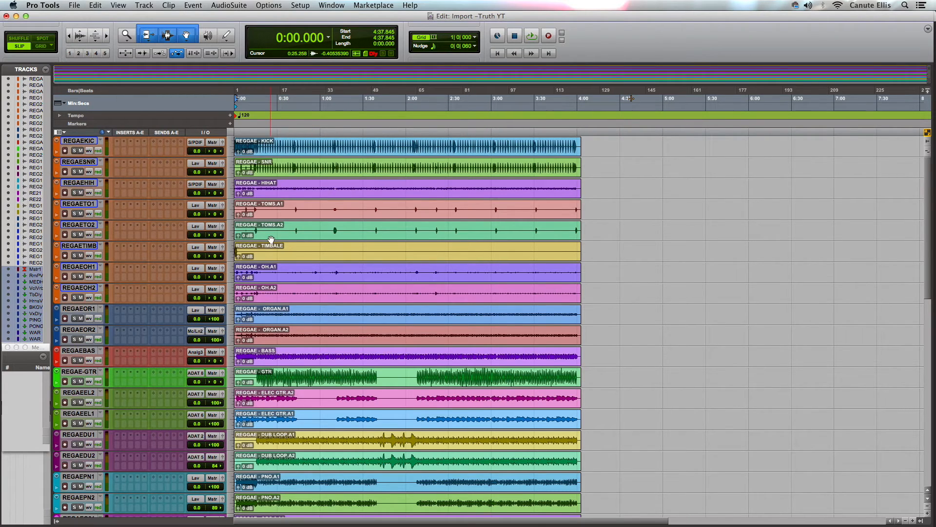
# - Play the session from the start for a few seconds and stop playback
pyautogui.press('space')
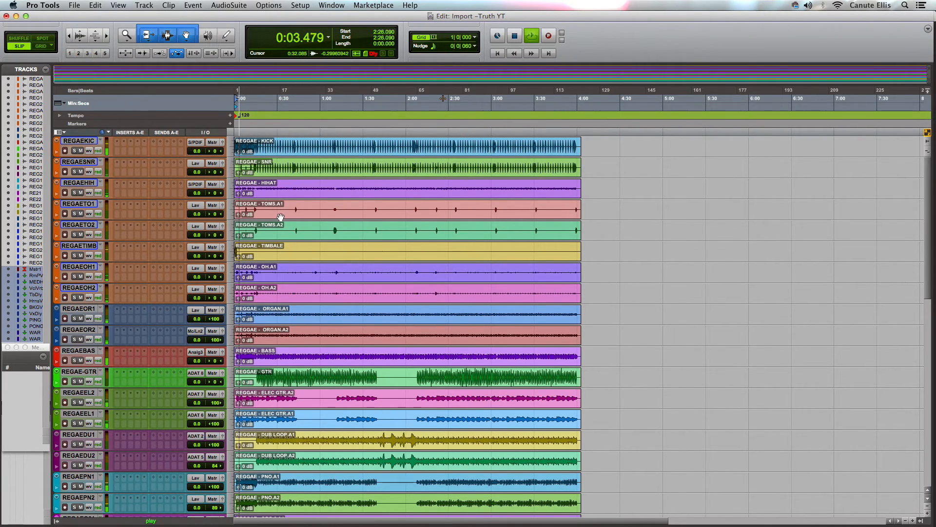
pyautogui.press('space')
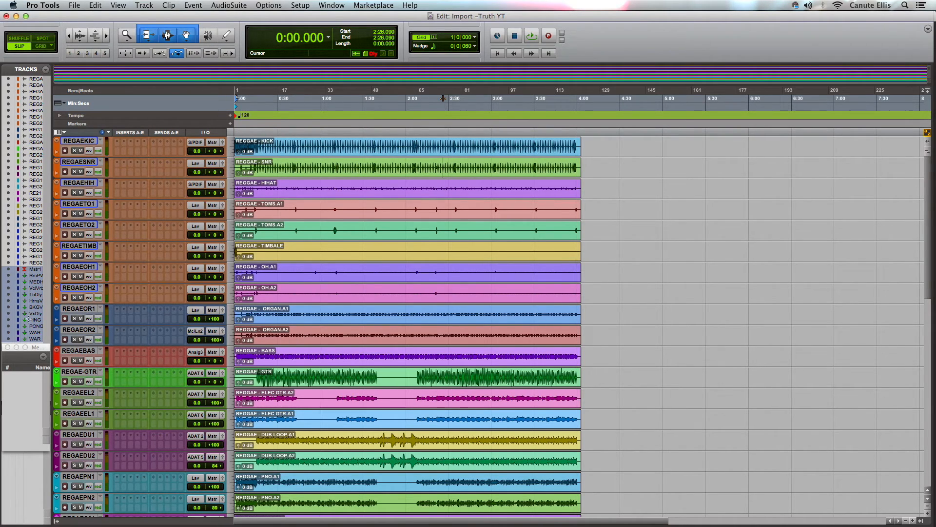
pyautogui.click(692, 398)
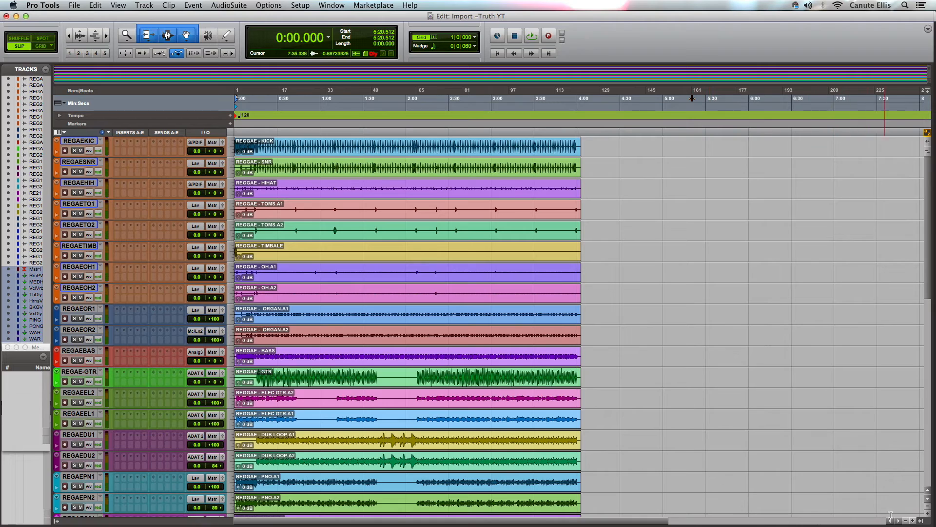
# - Examine the Clips list's selection options and the channels inside the REGGAE - DRUM DIST clip, and hide the list again
pyautogui.click(922, 521)
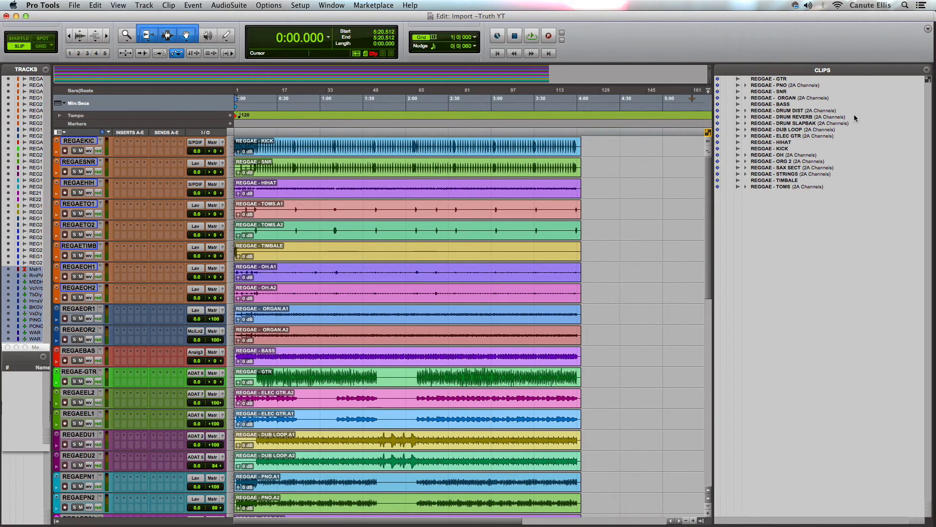
pyautogui.click(926, 70)
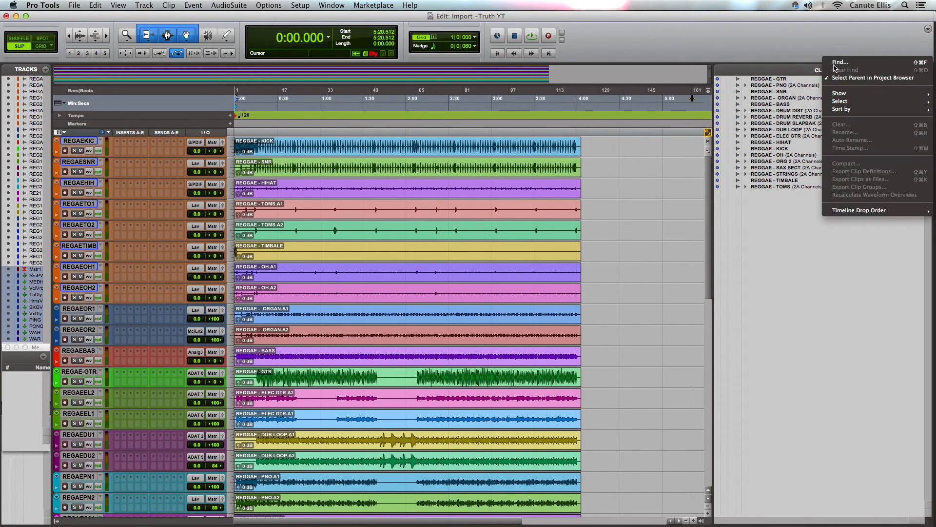
pyautogui.moveTo(844, 104)
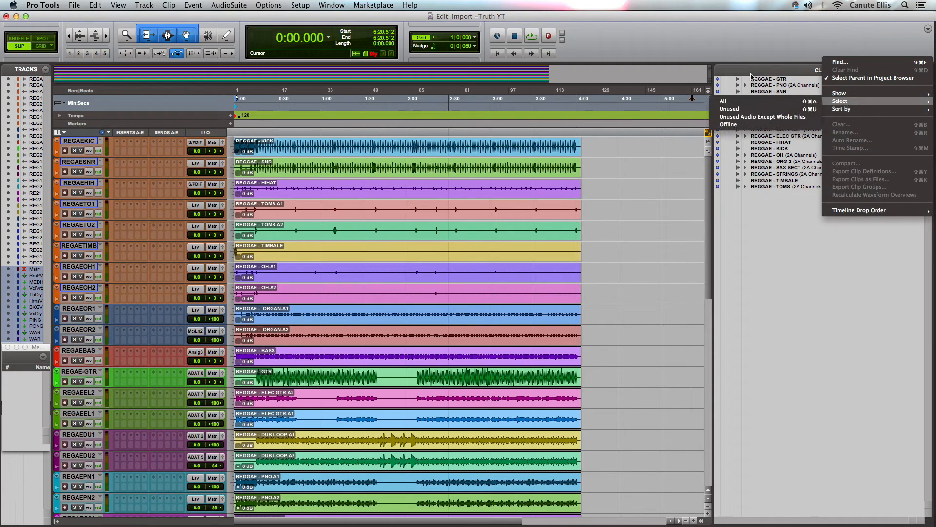
pyautogui.click(765, 56)
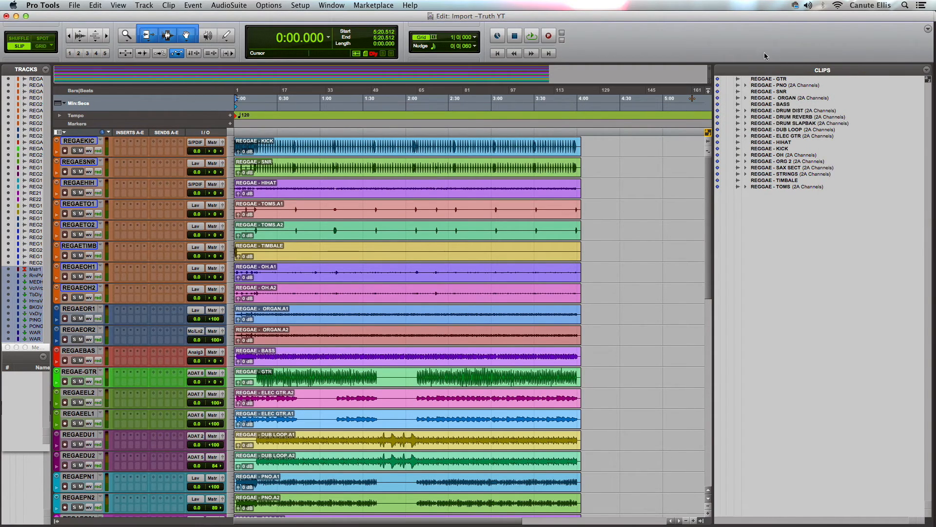
pyautogui.click(746, 111)
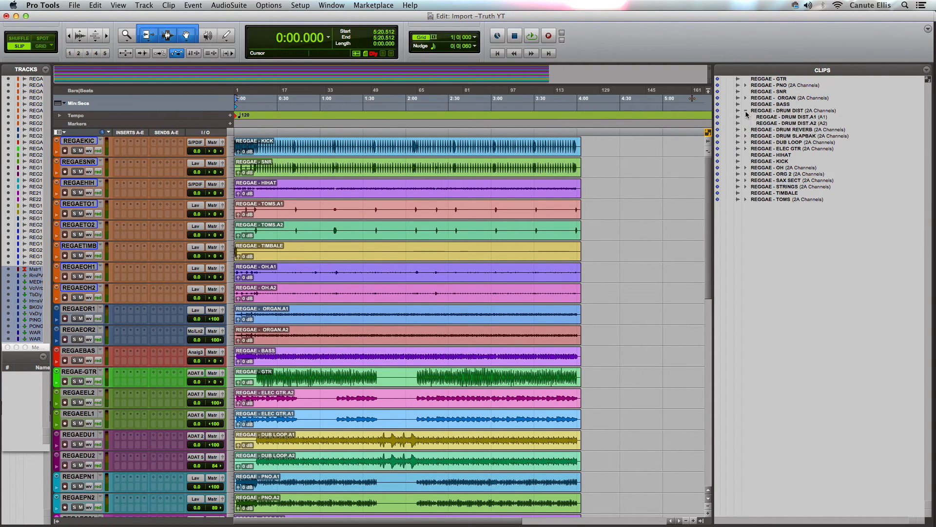
pyautogui.click(805, 112)
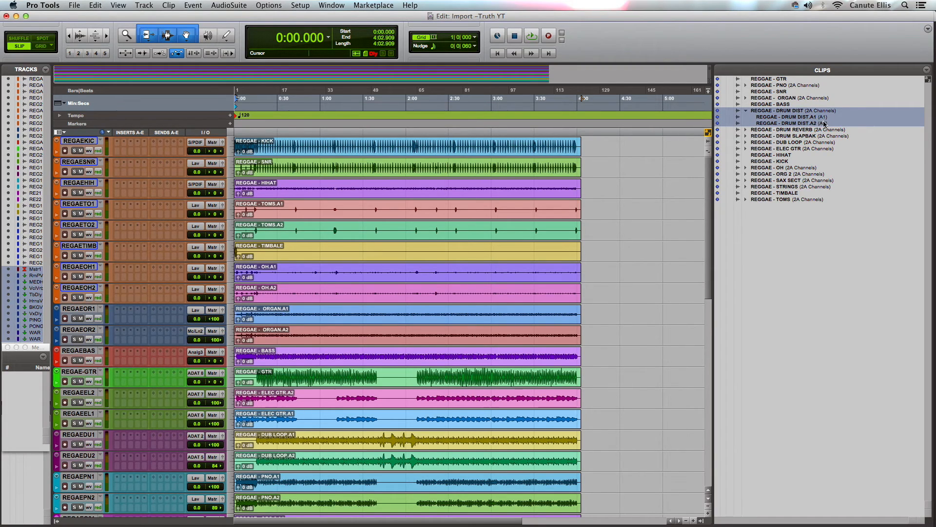
pyautogui.click(747, 111)
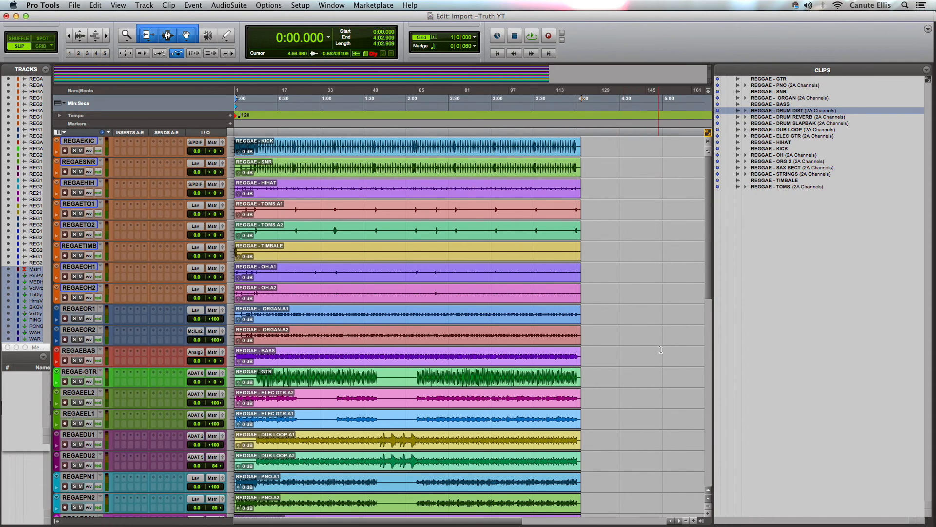
pyautogui.click(701, 520)
# - Display the first mixer channels in the Mix window
pyautogui.press('super+equal')
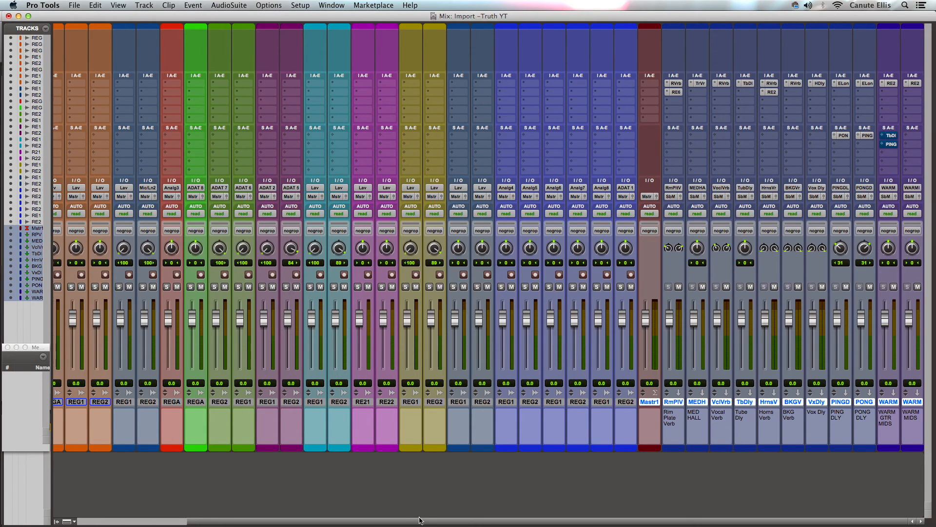
pyautogui.moveTo(434, 521); pyautogui.dragTo(194, 507)
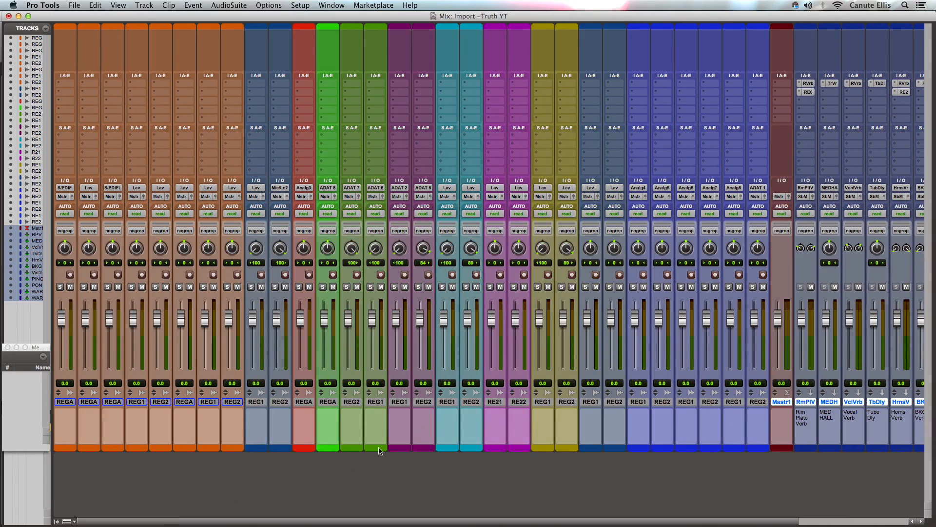